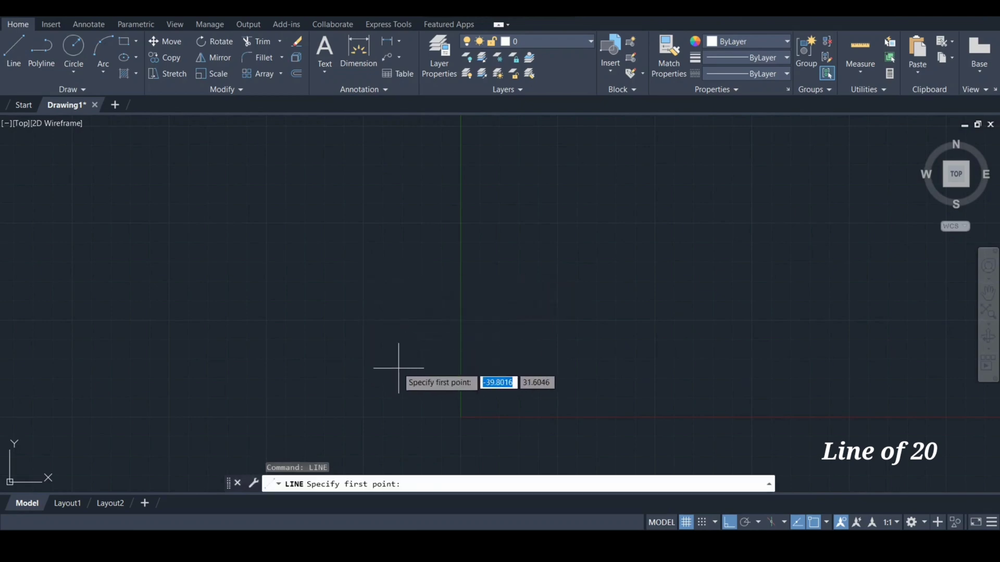
Draw a 20-unit horizontal line running right, continued by a 97-unit vertical line upward from its right end
click(400, 359)
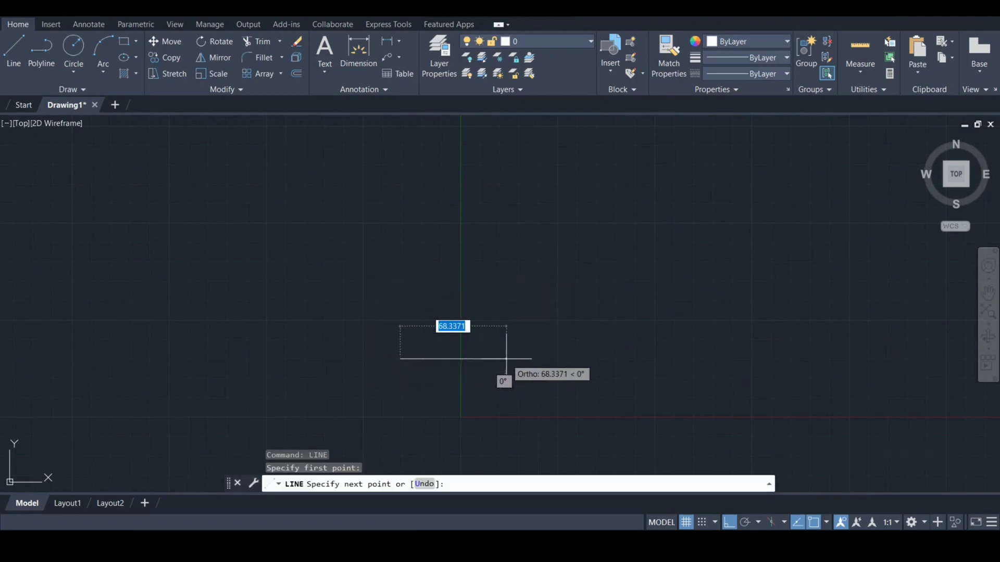
text(20)
key(Return)
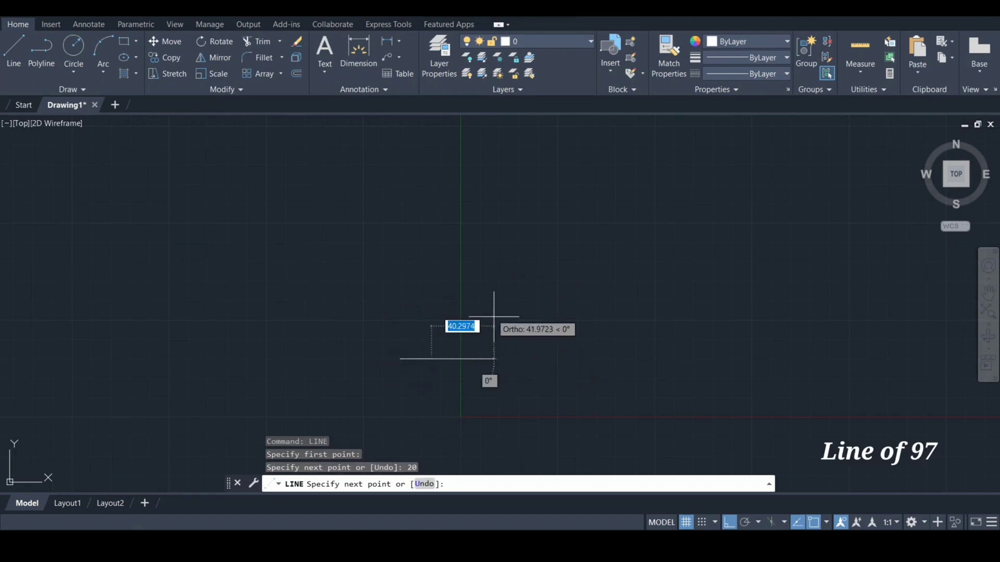
text(97)
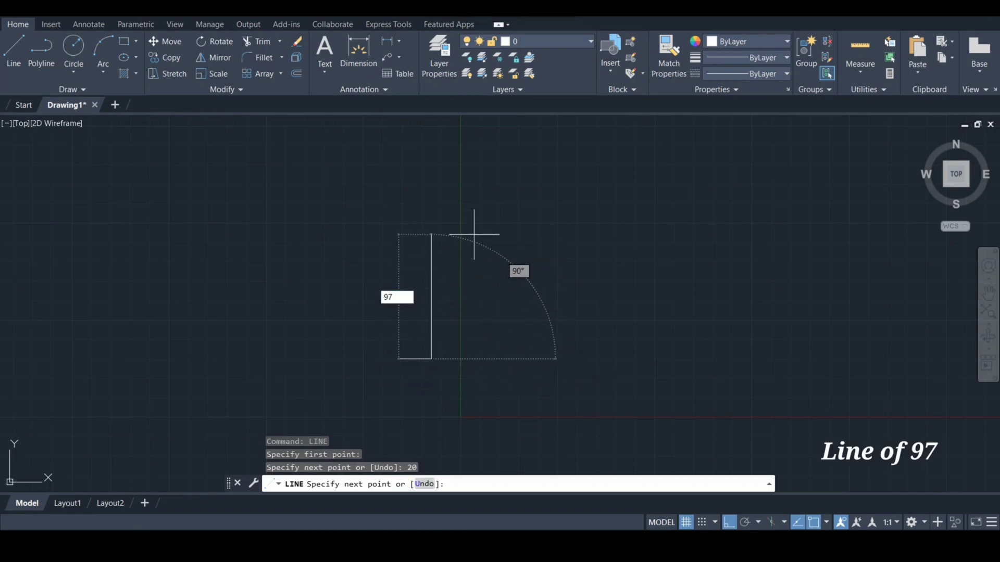
key(Return)
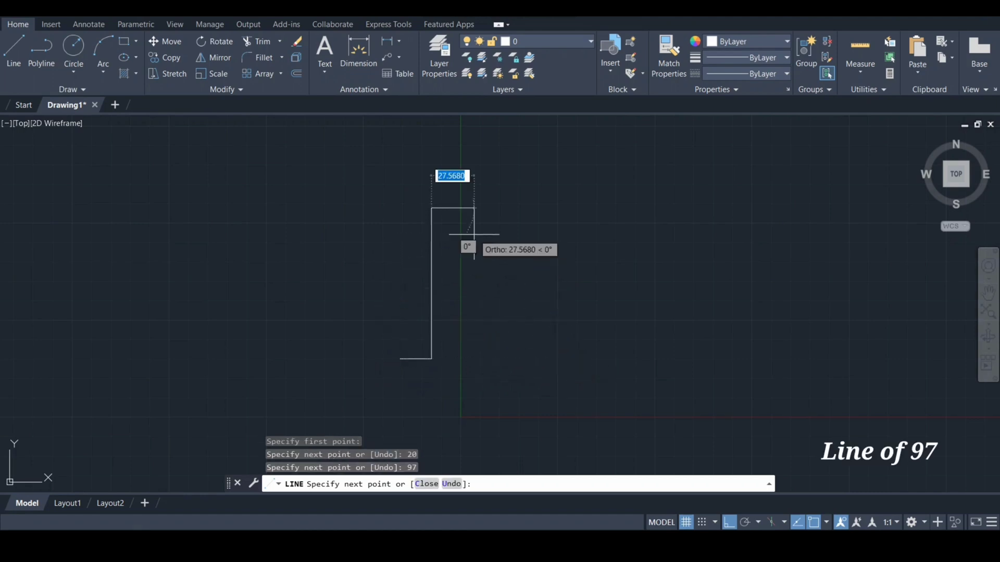
key(Escape)
Draw a 50-unit horizontal line to the right from the lower end of the vertical line
text(l)
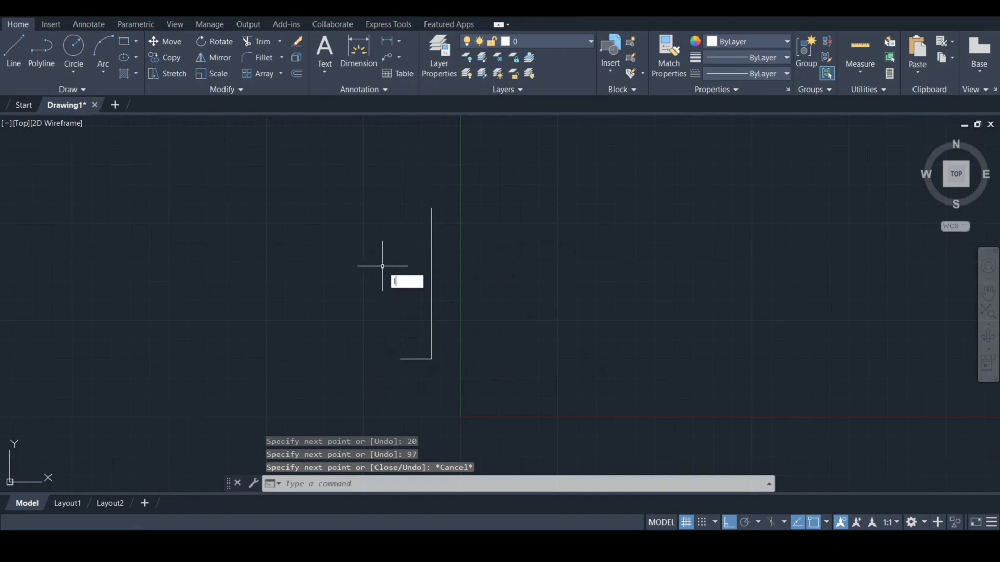
key(Return)
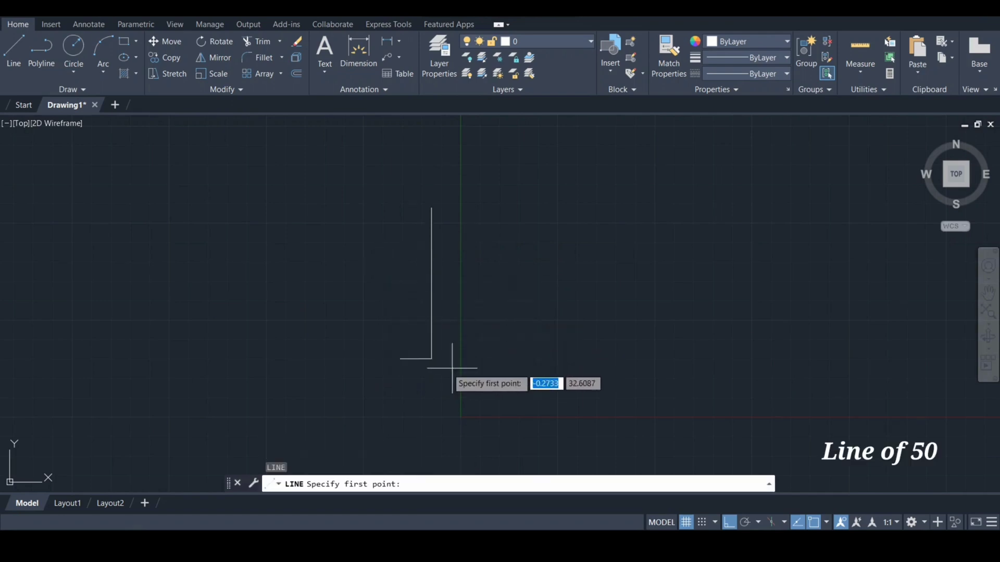
click(431, 358)
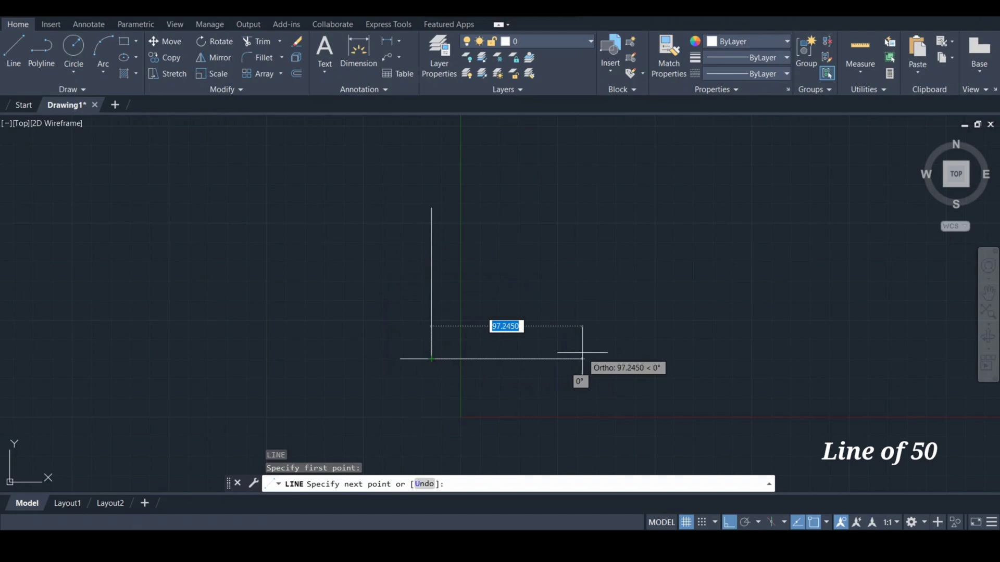
text(50)
key(Return)
key(Escape)
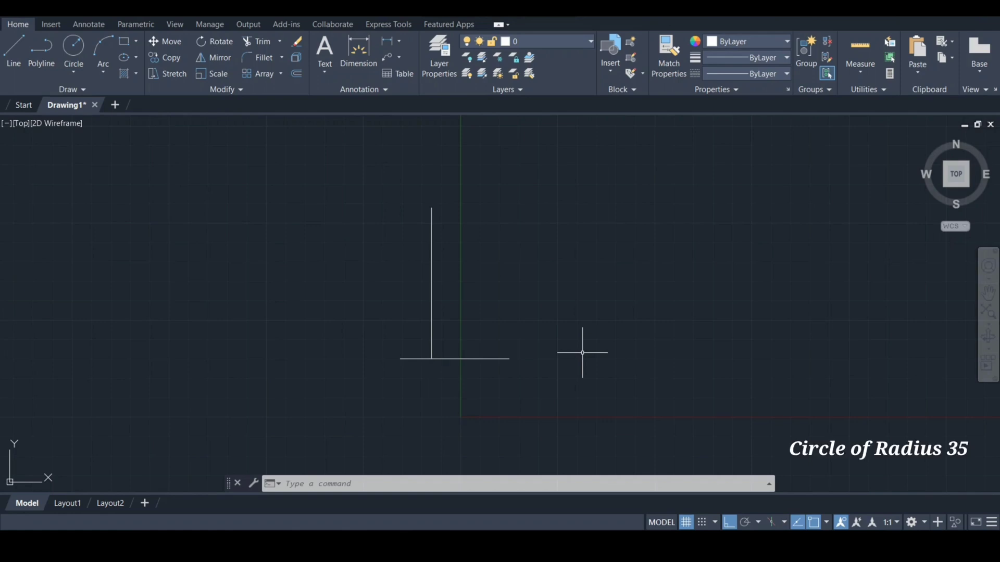
Draw a circle of radius 35 centred on the upper end of the vertical line
key(BackSpace)
click(432, 207)
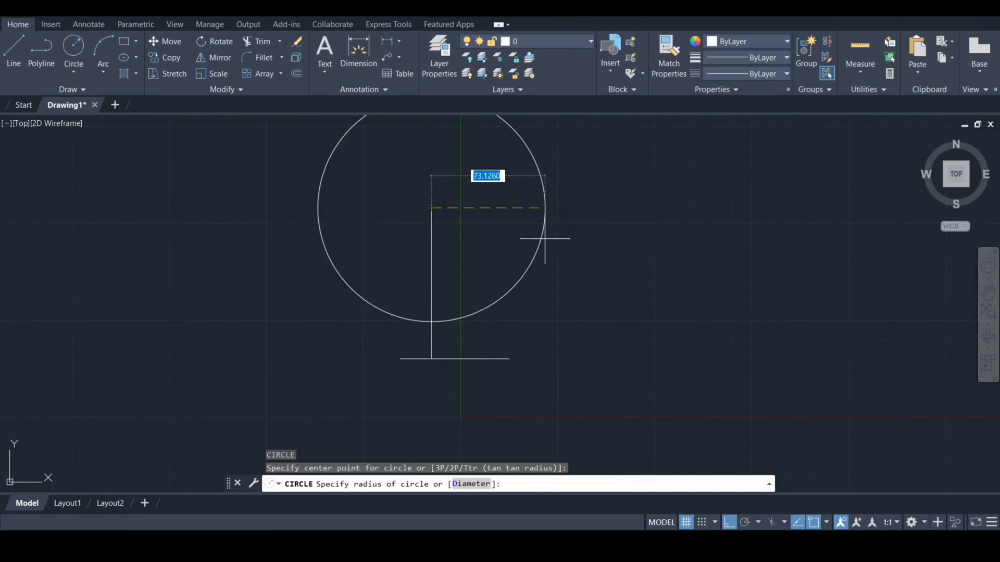
text(35)
key(Return)
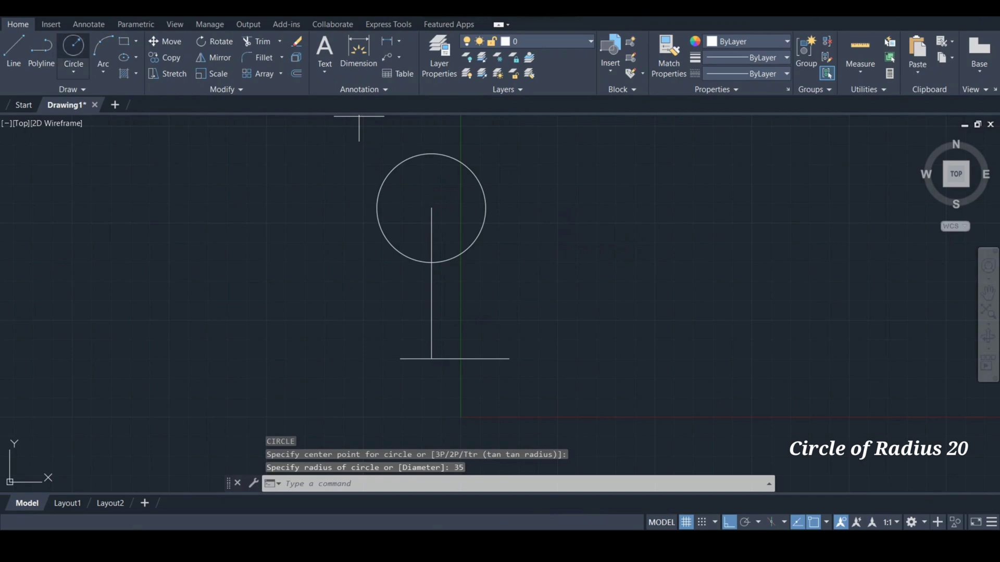
Draw a concentric circle of radius 20 inside the radius 35 circle
click(74, 48)
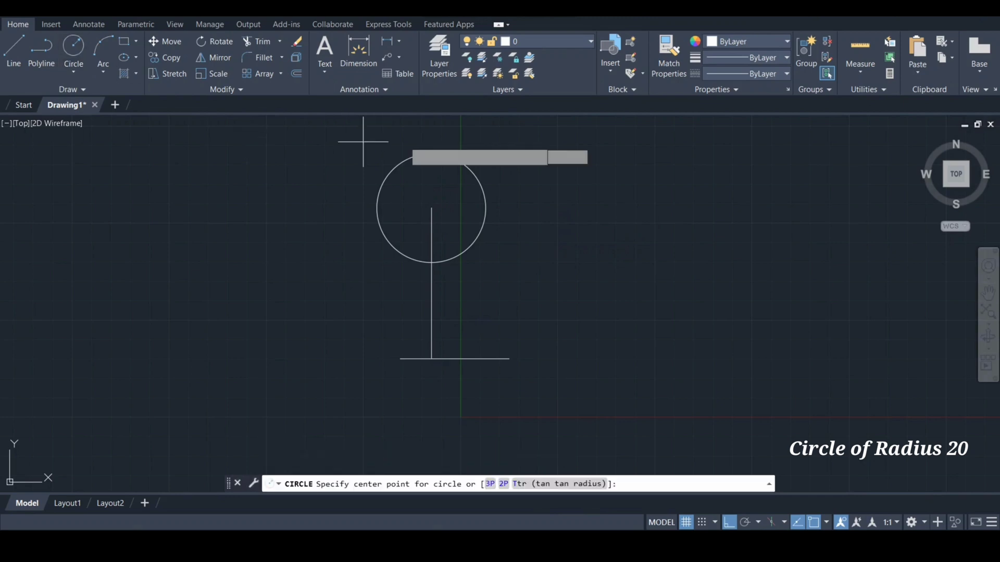
click(432, 208)
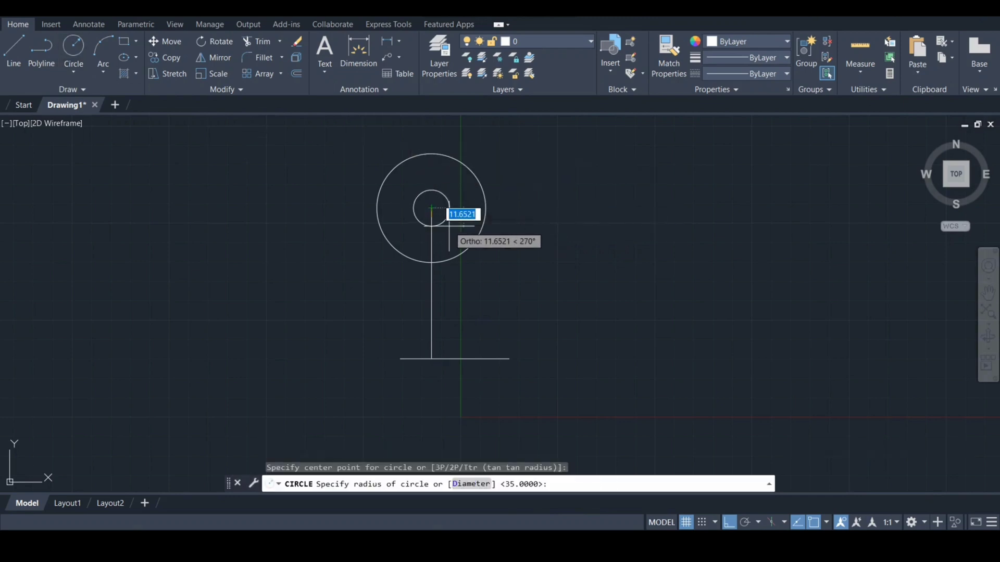
text(20)
key(Return)
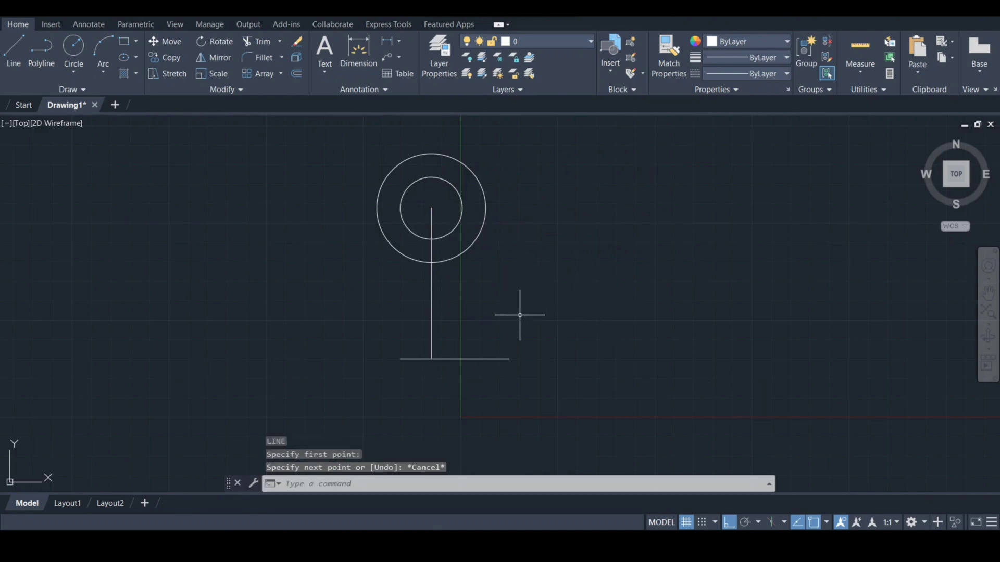
Draw a 20-unit vertical line upward from the right end of the base line
text(l)
key(Return)
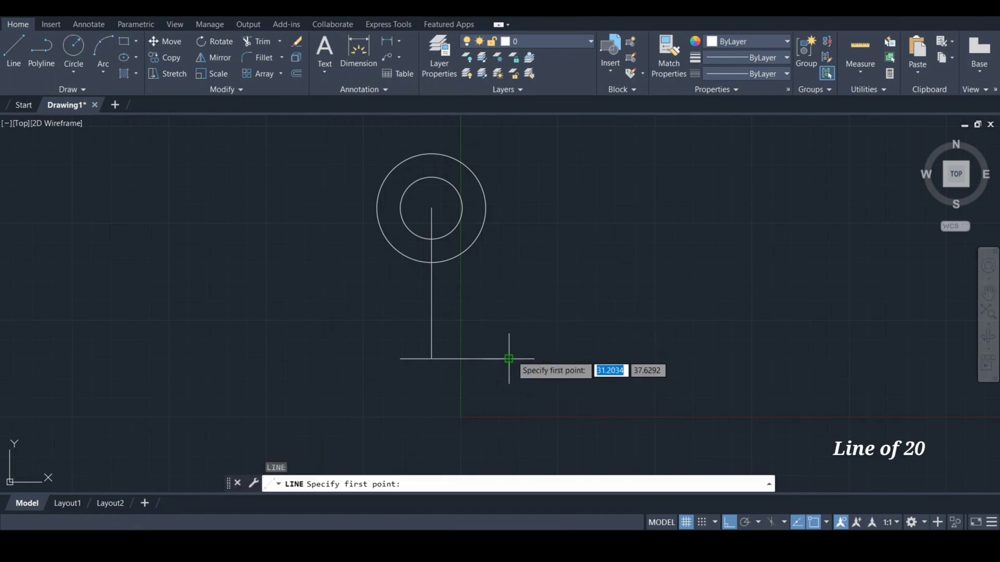
click(509, 357)
text(20)
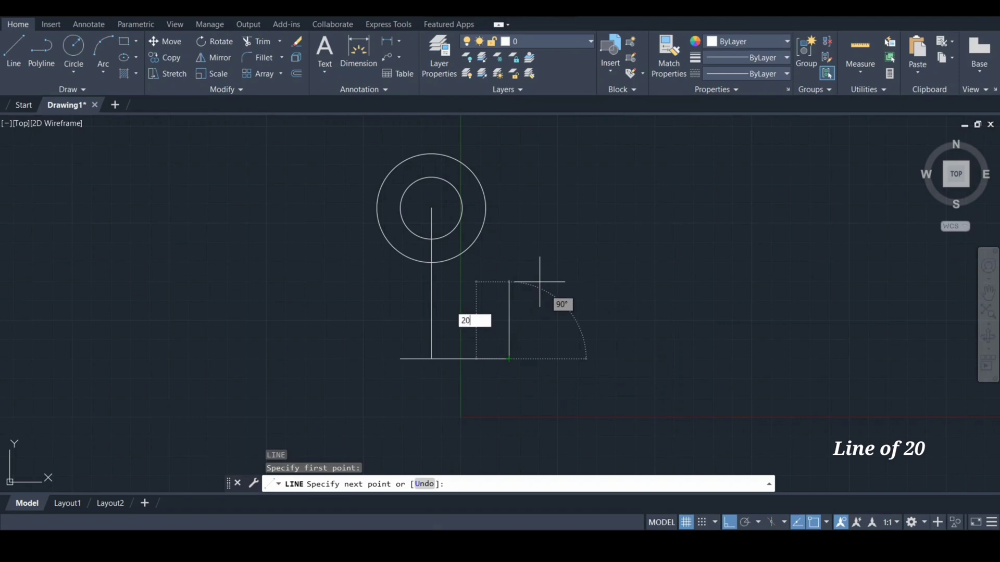
key(Return)
key(Escape)
Draw a circle of radius 20 centred on the upper end of the short vertical line
text(c)
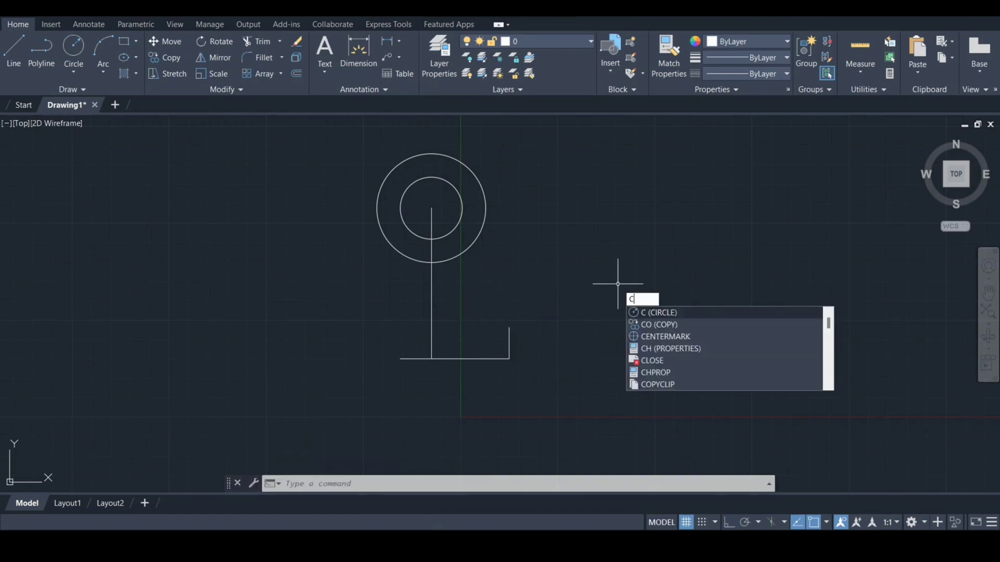
key(Return)
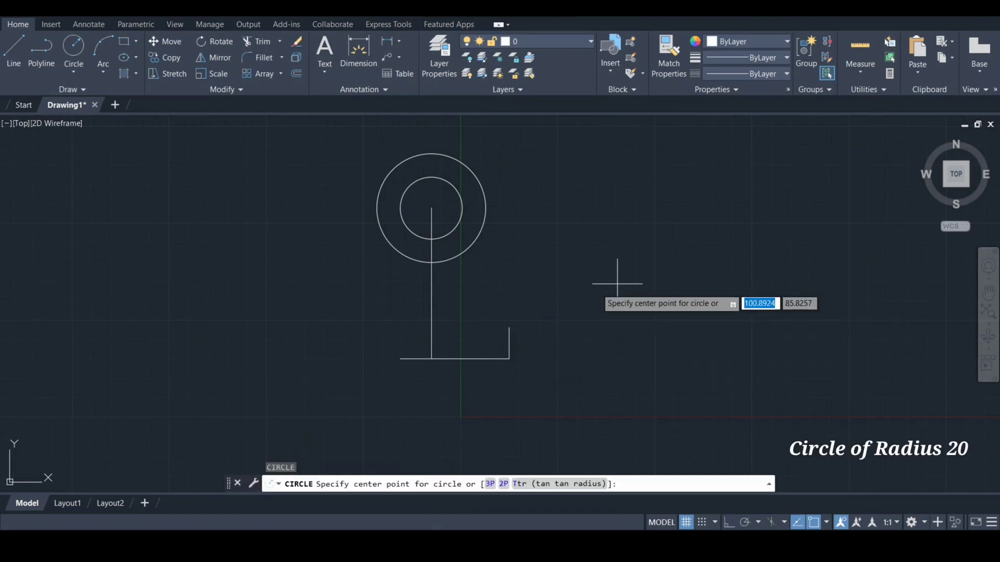
click(509, 327)
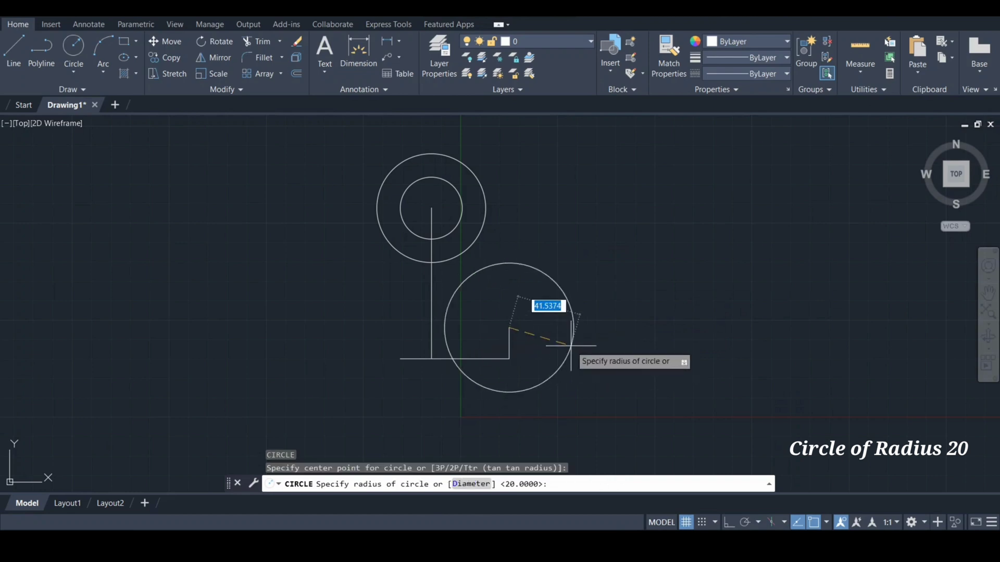
text(20)
key(Return)
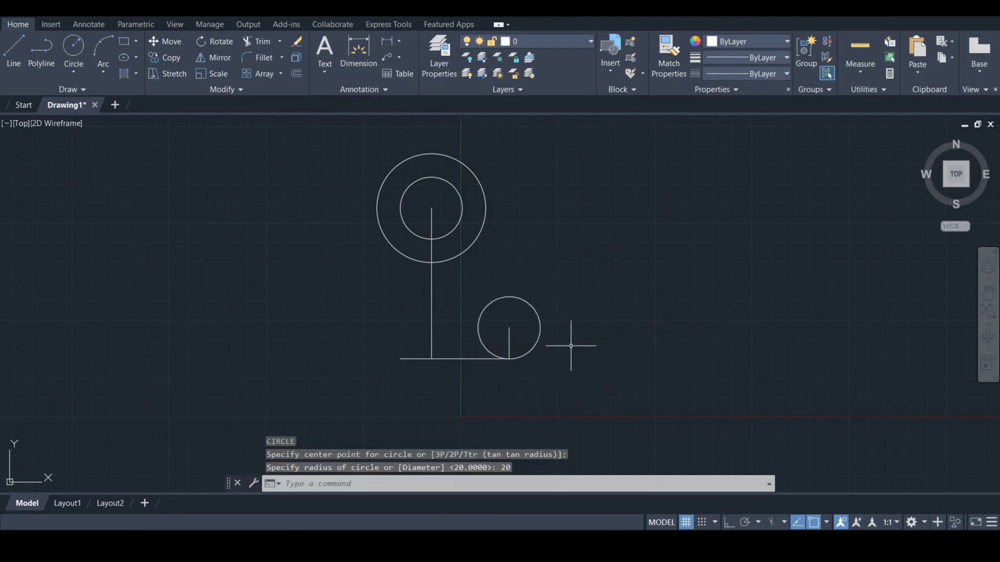
Draw a 40-unit line at 135° from the centre of the lower circle
text(l)
key(Return)
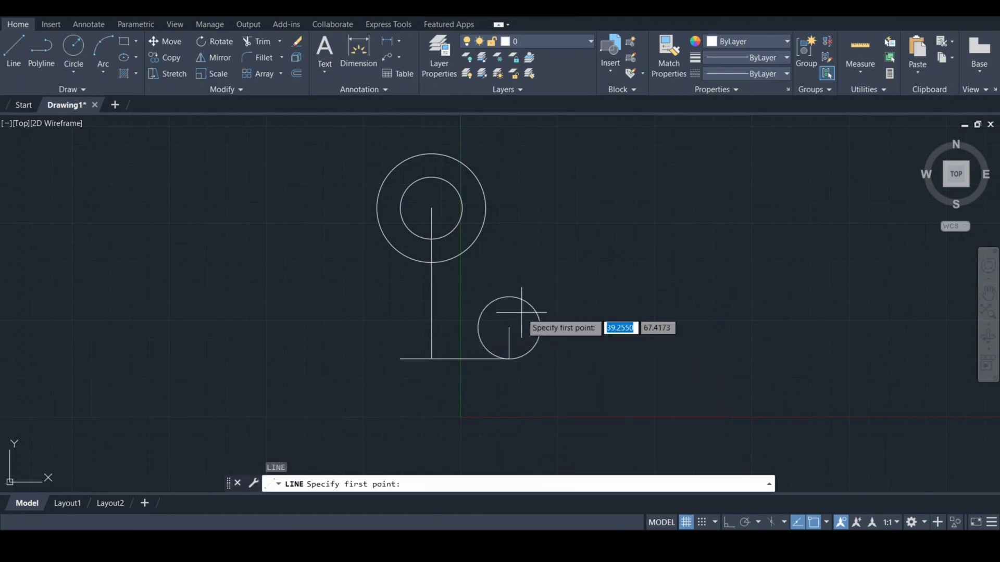
click(509, 328)
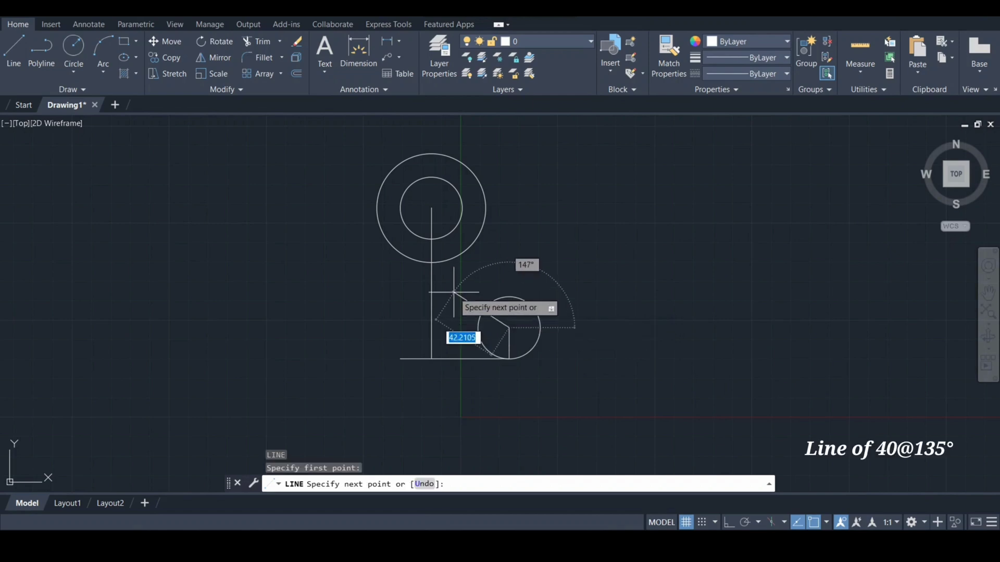
text(40)
key(Tab)
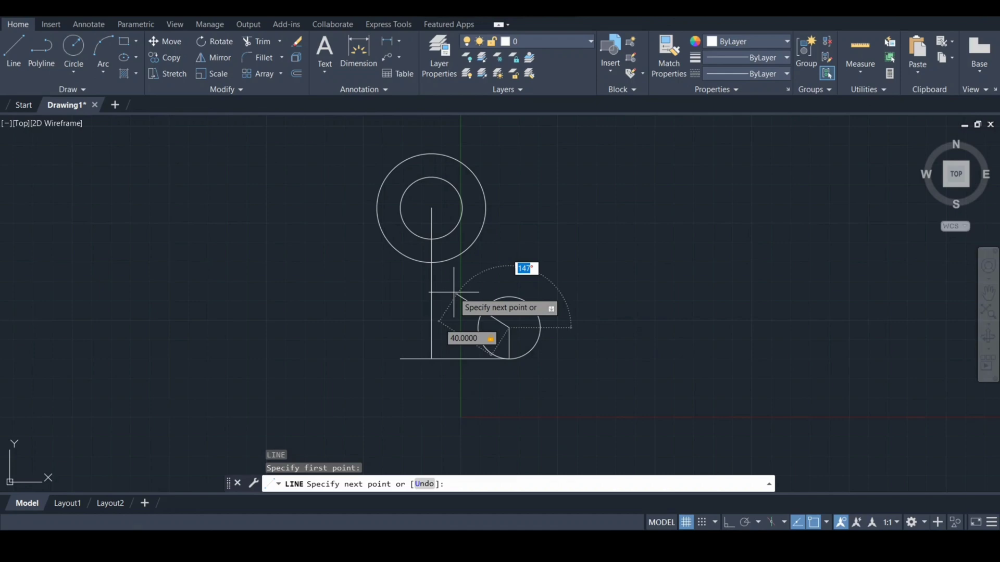
text(135)
key(Return)
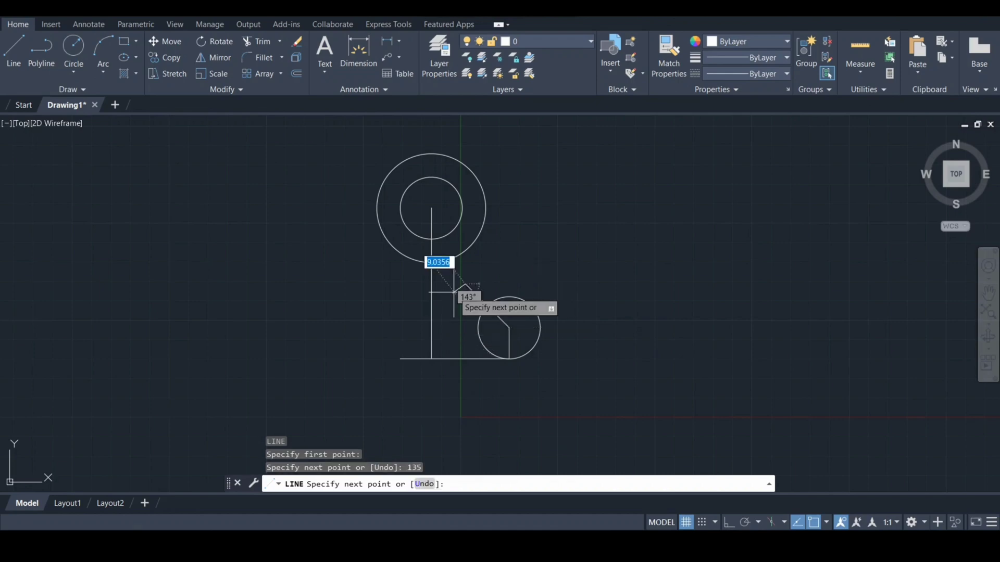
key(Escape)
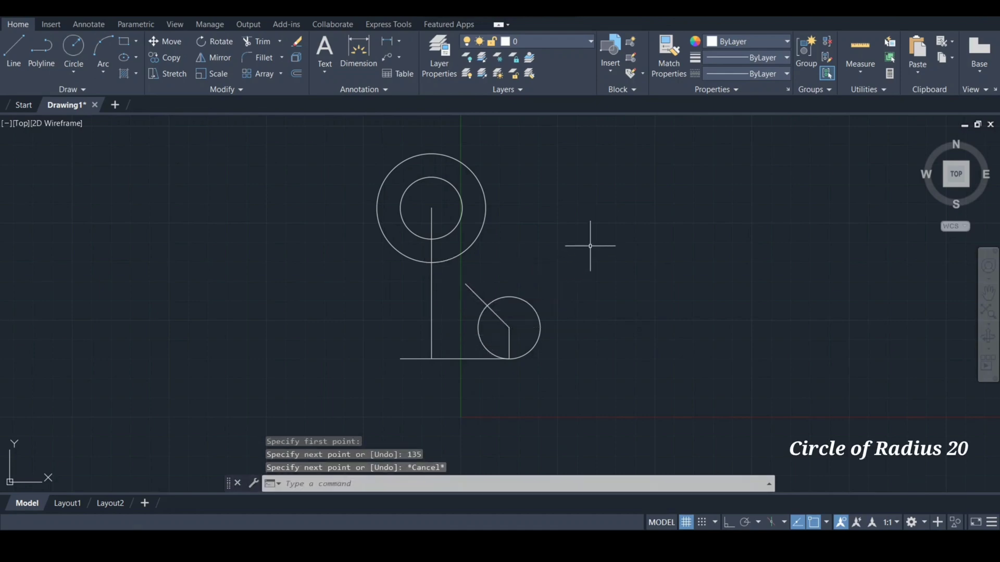
Draw a circle of radius 20 centred on the upper end of the 135° line
text(c)
key(Return)
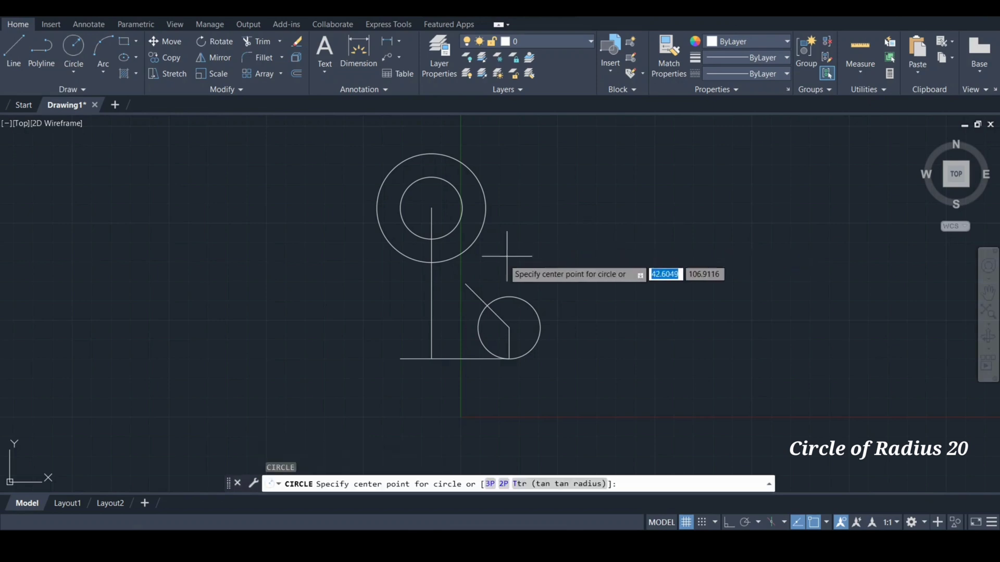
click(465, 283)
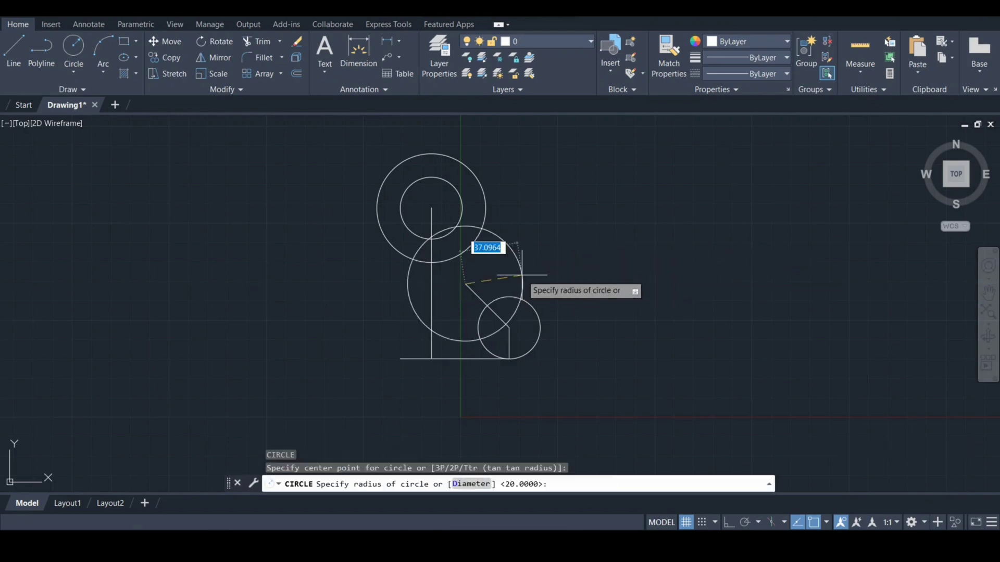
text(20)
key(Return)
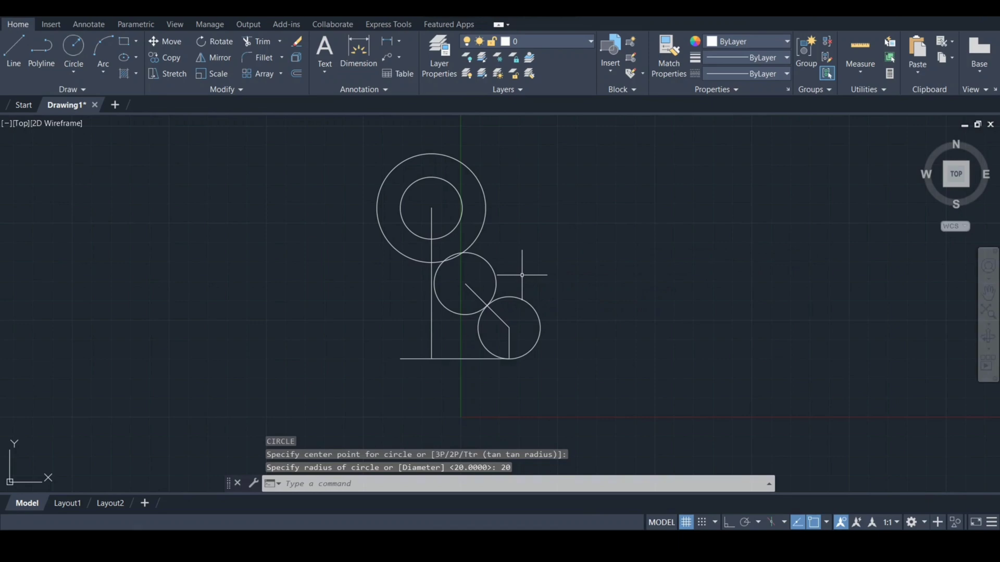
Trim the left part of the lower circle and the upper-right part of the middle circle to form an S-shaped curve
middle_drag(643, 313, 644, 342)
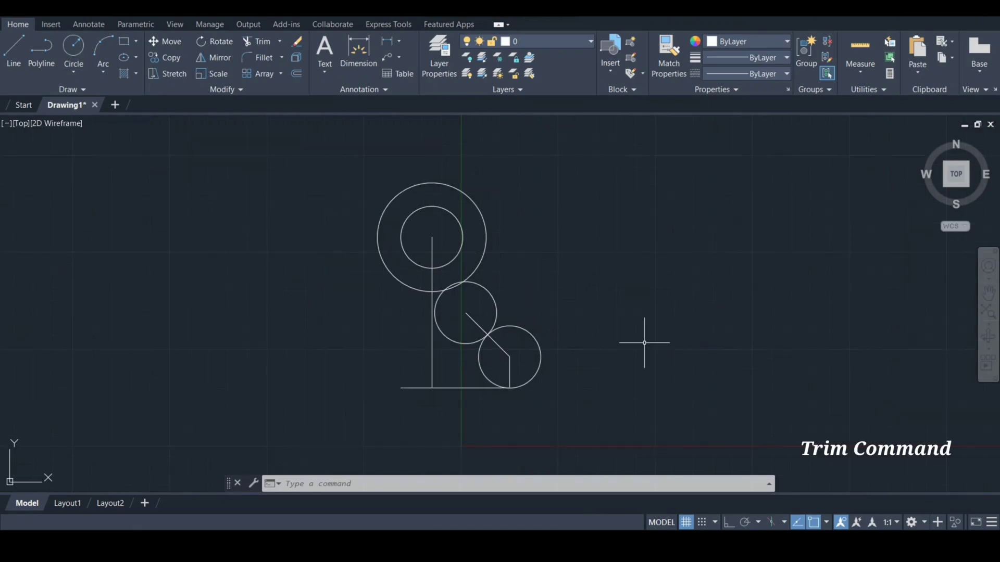
text(TR)
key(Return)
click(481, 369)
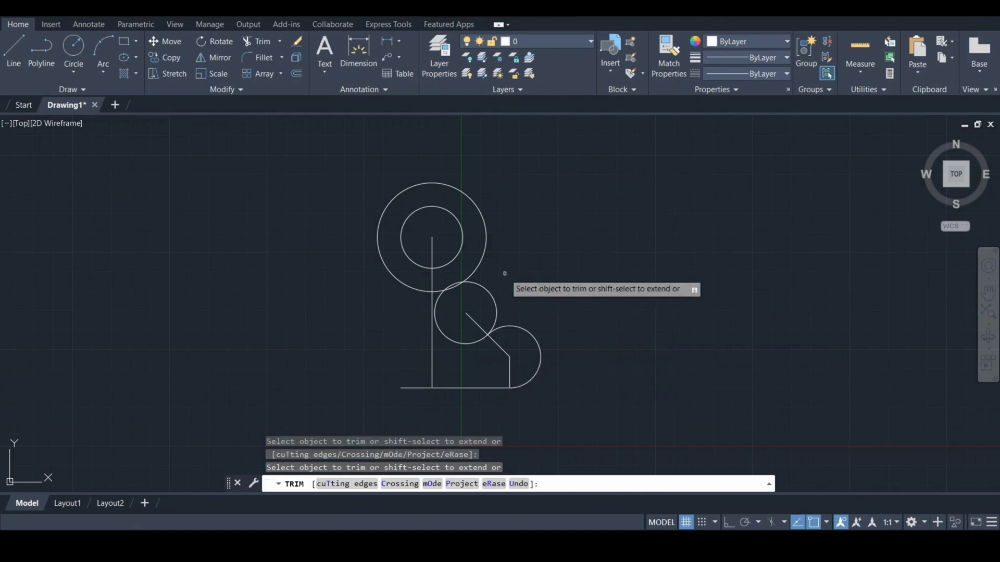
click(495, 303)
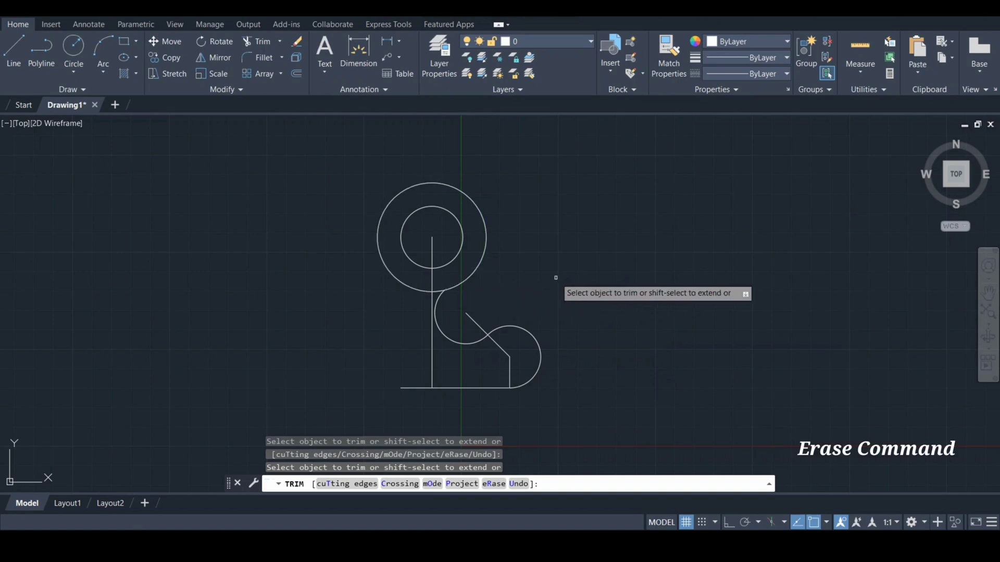
key(Return)
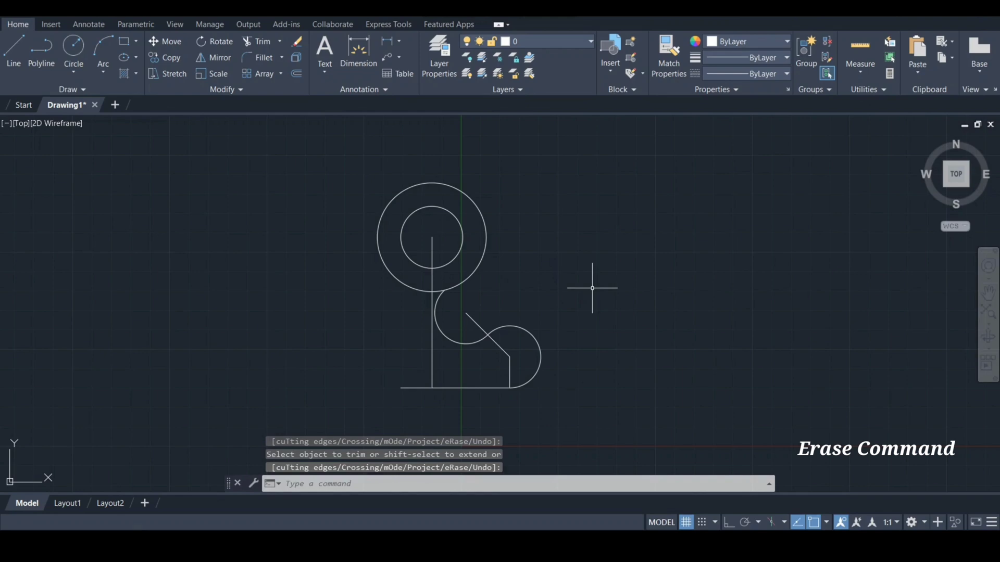
Erase the long vertical construction line between the base line and the centre of the concentric circles
text(e)
key(Return)
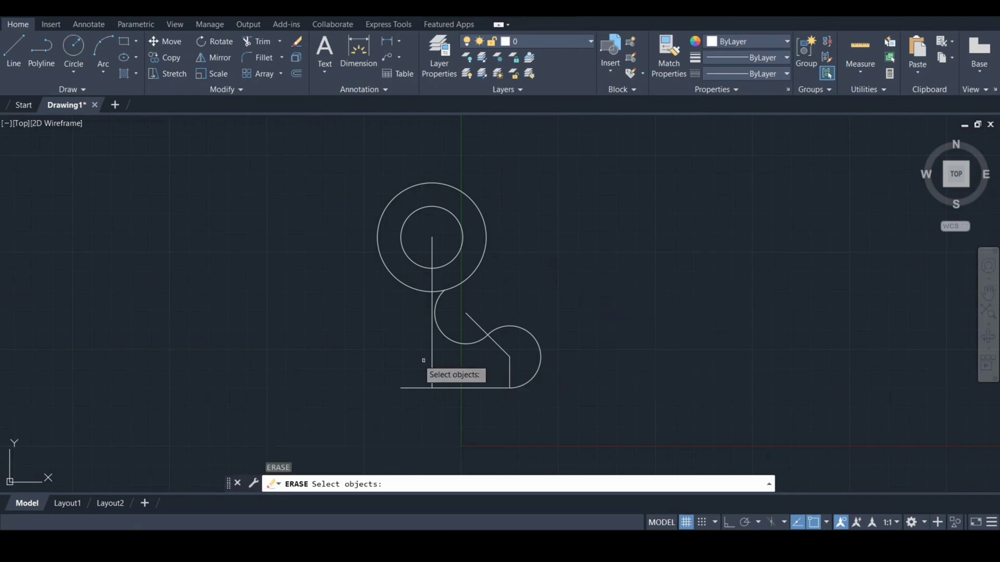
click(431, 365)
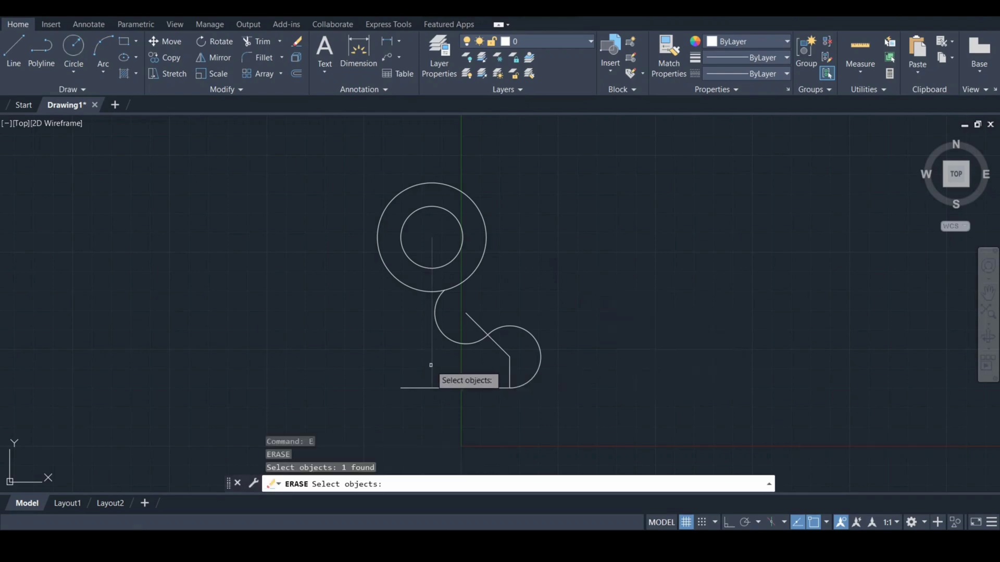
key(Return)
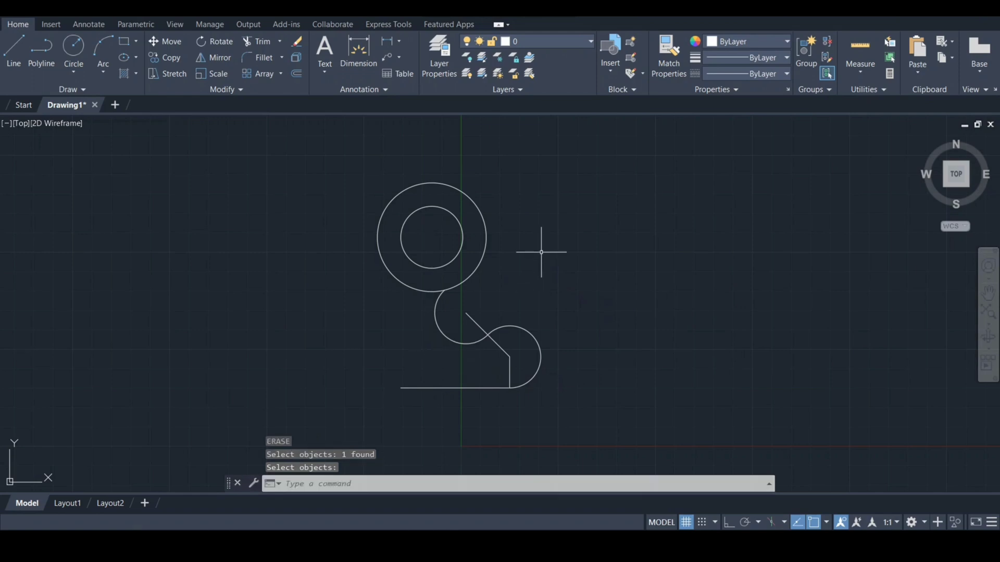
Erase the 135° construction line and the short vertical line rising from the base line's right end
text(e)
key(Return)
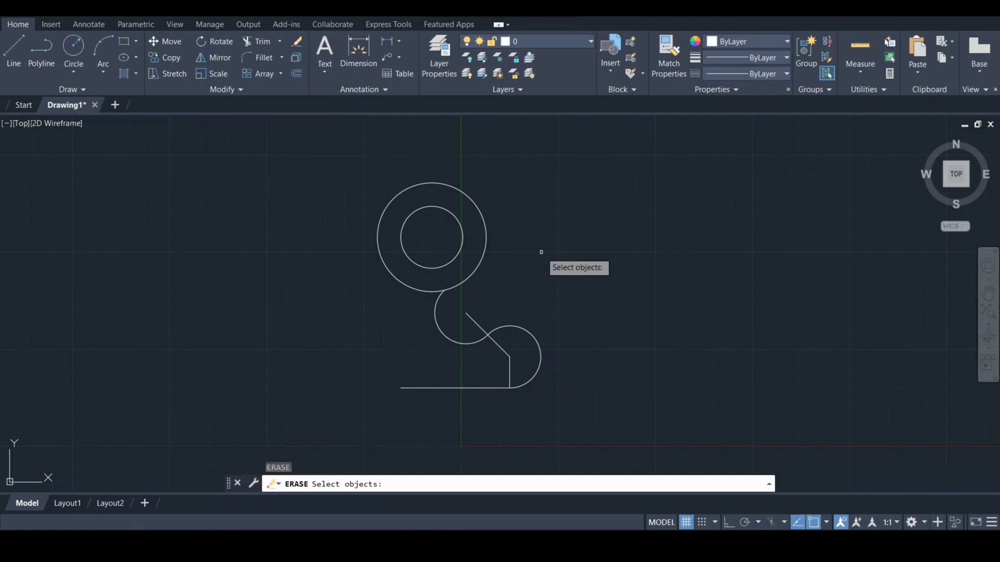
click(485, 333)
click(510, 364)
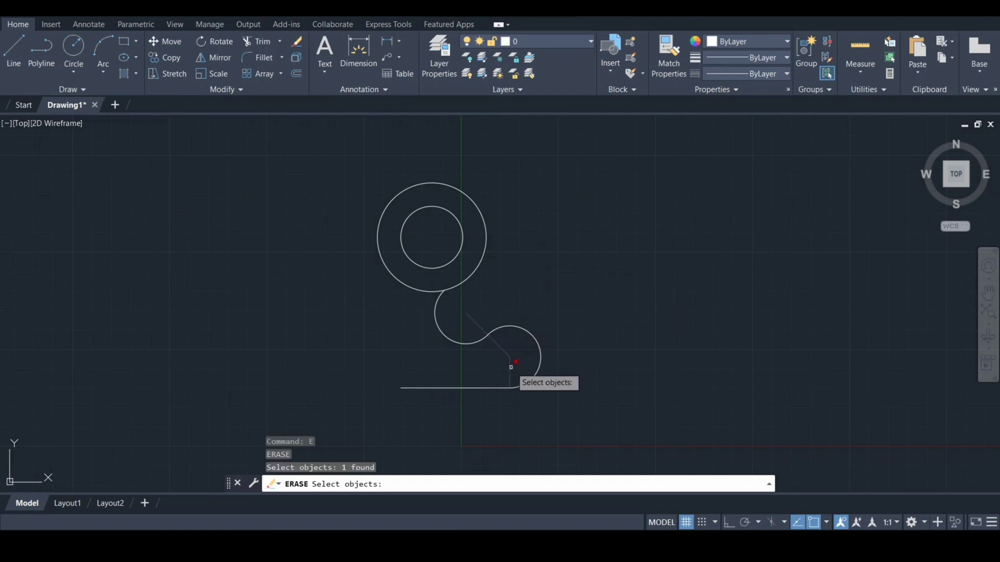
key(Return)
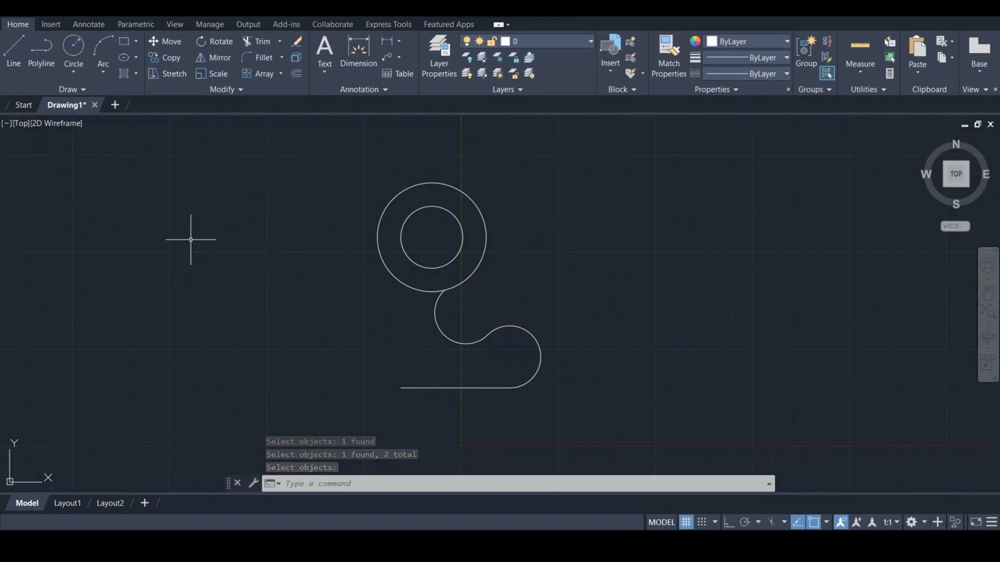
Draw a radius 150 arc from the outer circle's left quadrant to the left end of the base line
click(103, 68)
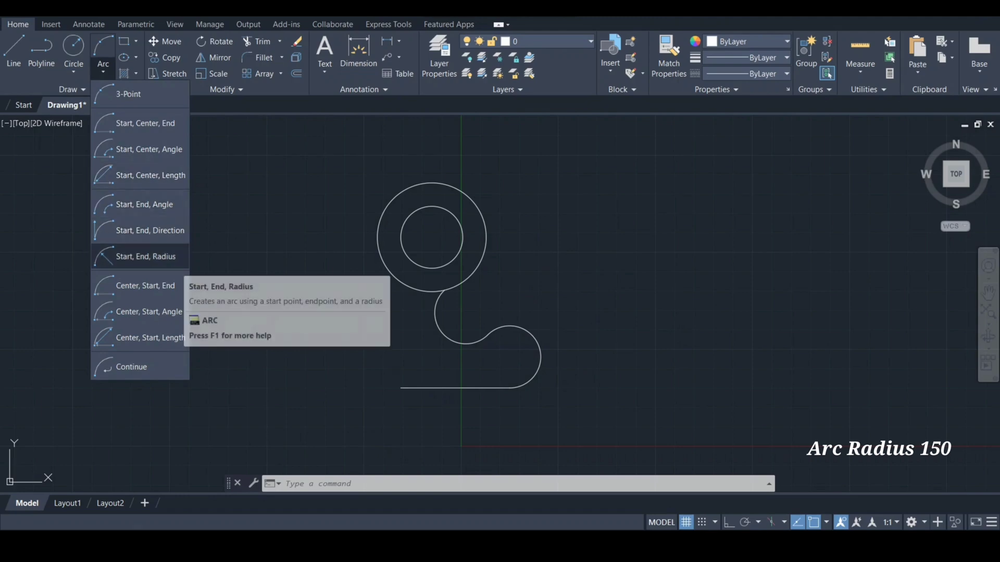
click(145, 256)
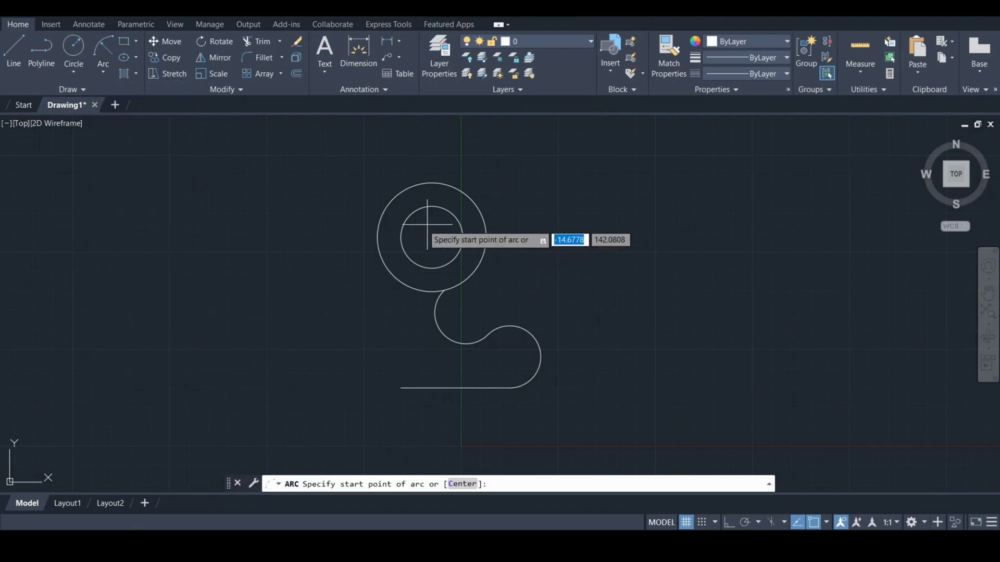
click(377, 237)
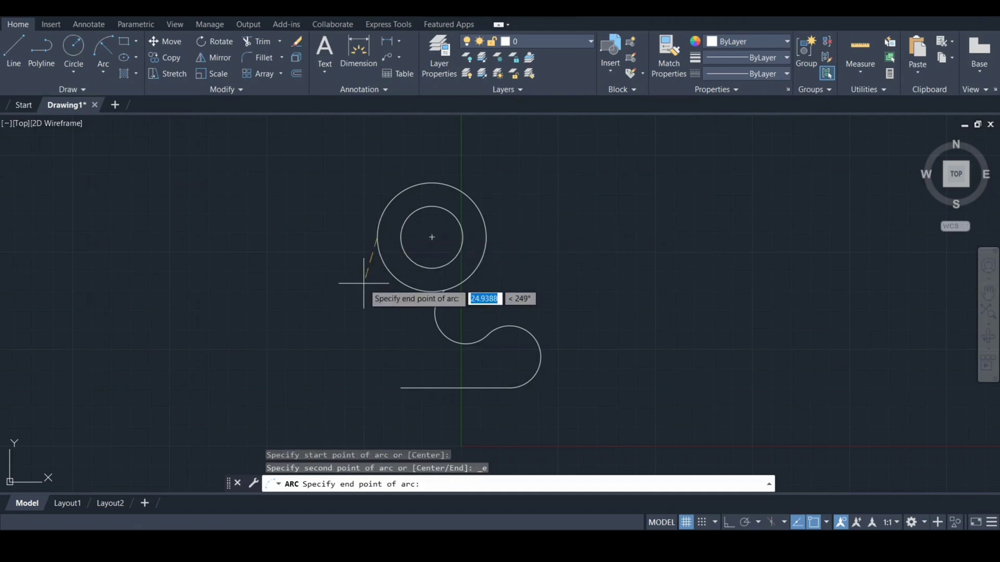
click(401, 388)
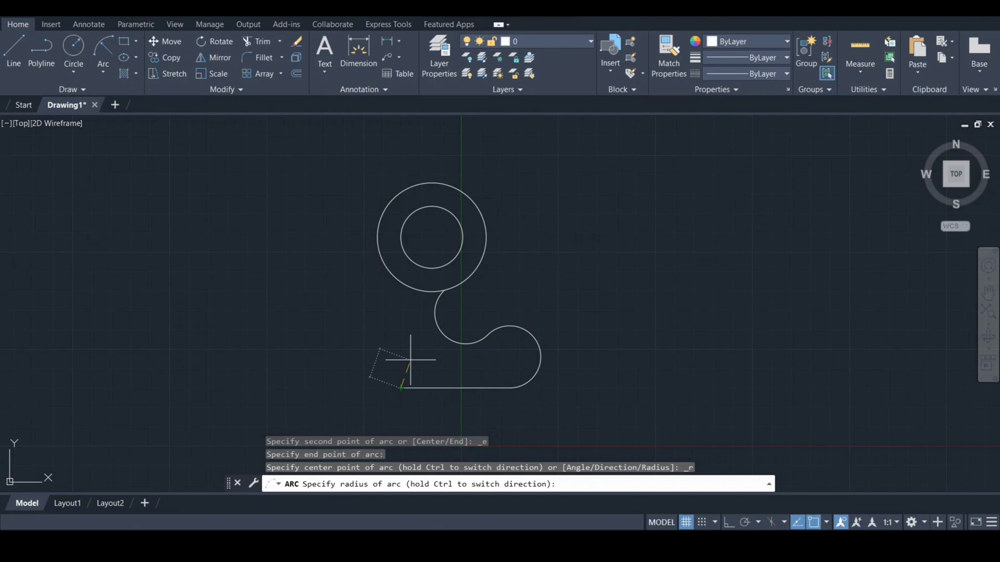
text(150)
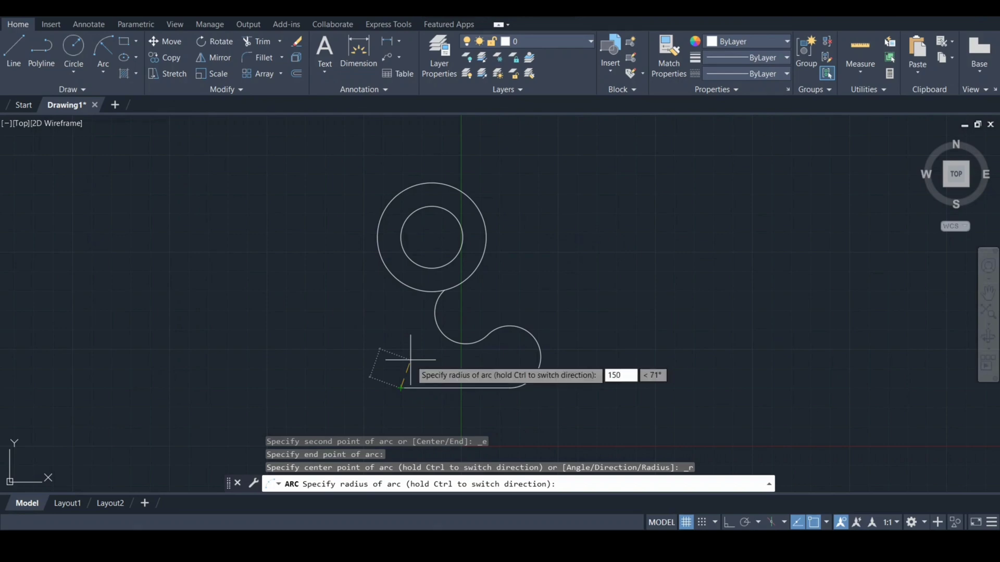
key(Return)
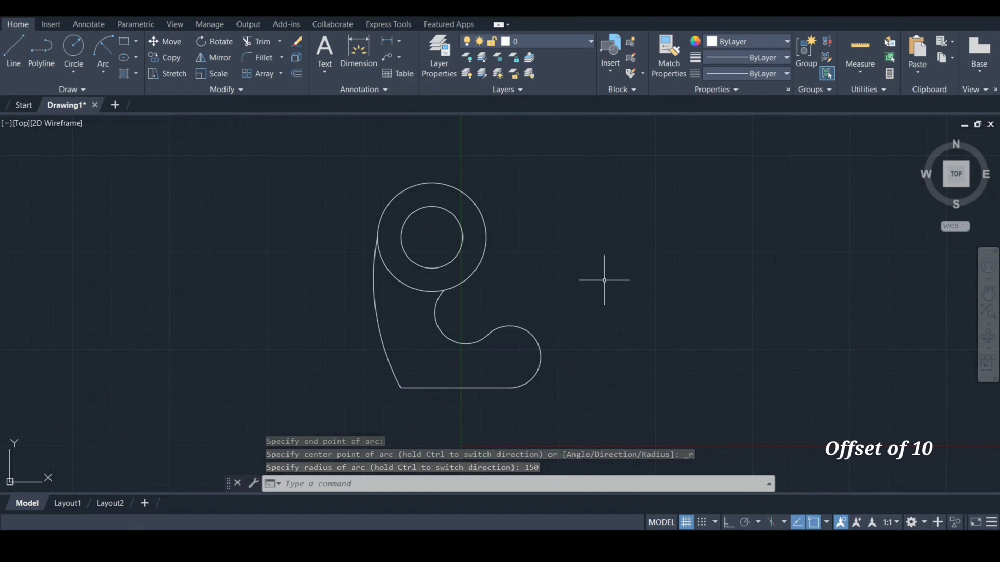
Offset the rounded arc at the base line's right end inward by 10
text(off)
key(Return)
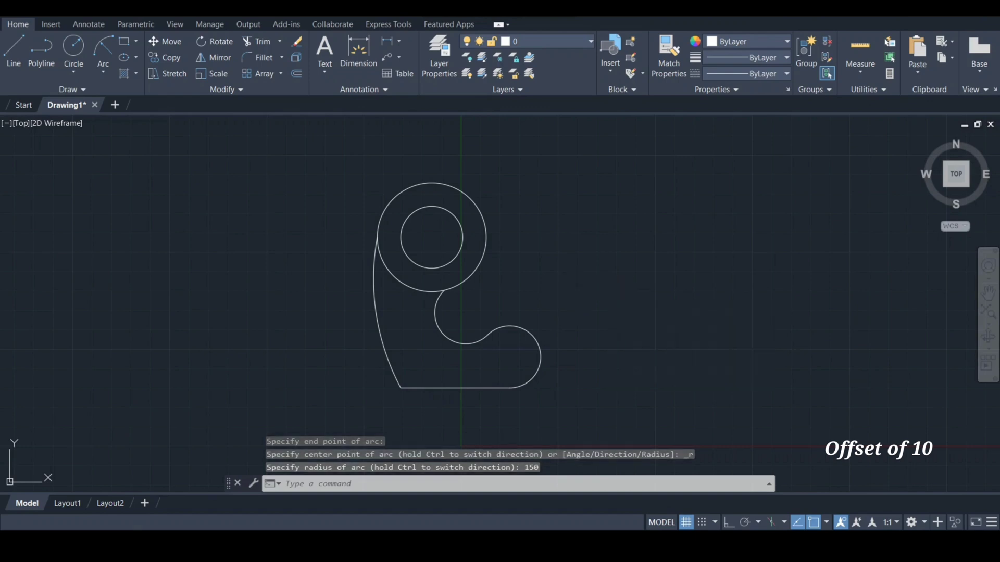
text(10)
key(Return)
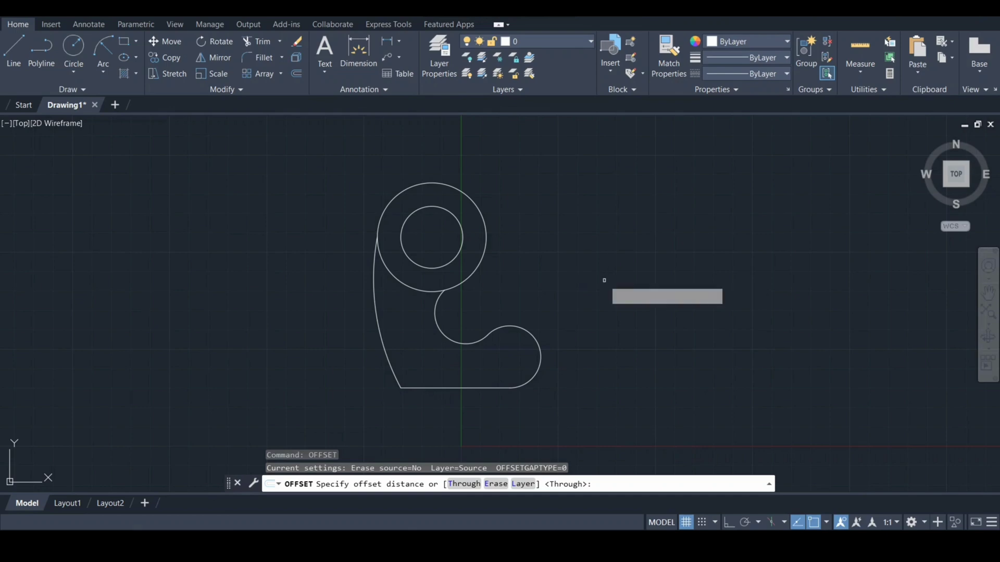
click(540, 355)
click(509, 357)
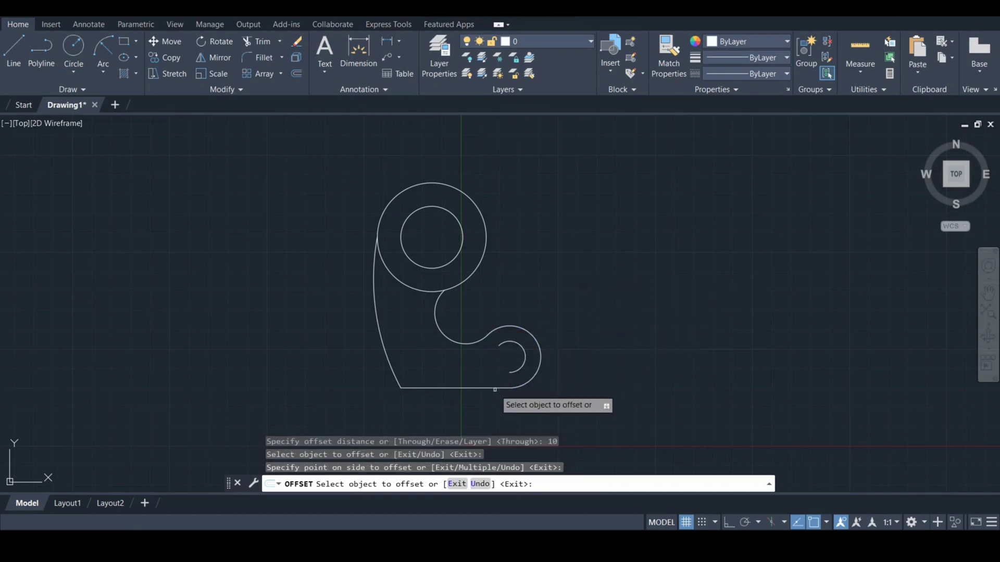
Offset both segments of the base line upward by 10
click(483, 388)
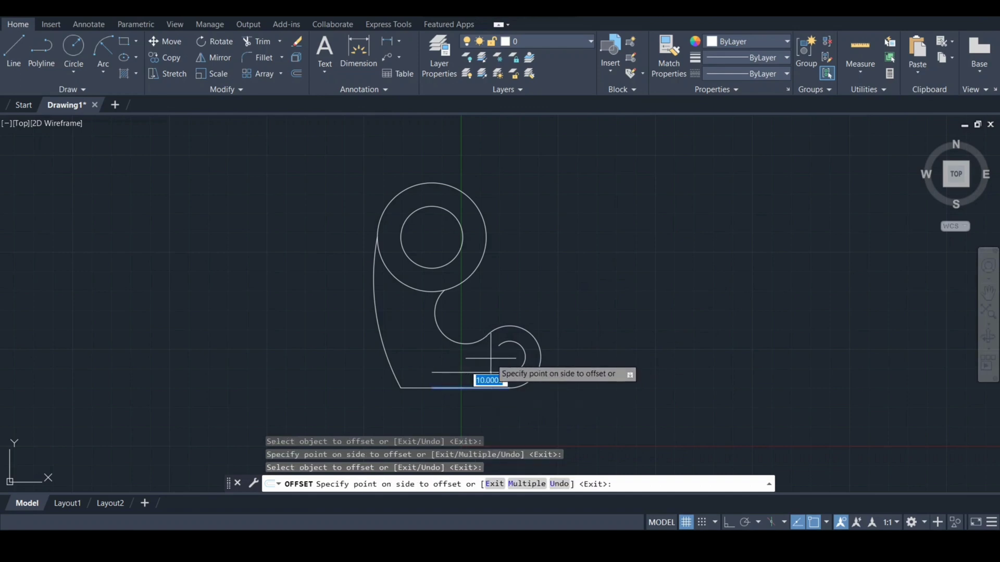
click(471, 367)
click(420, 386)
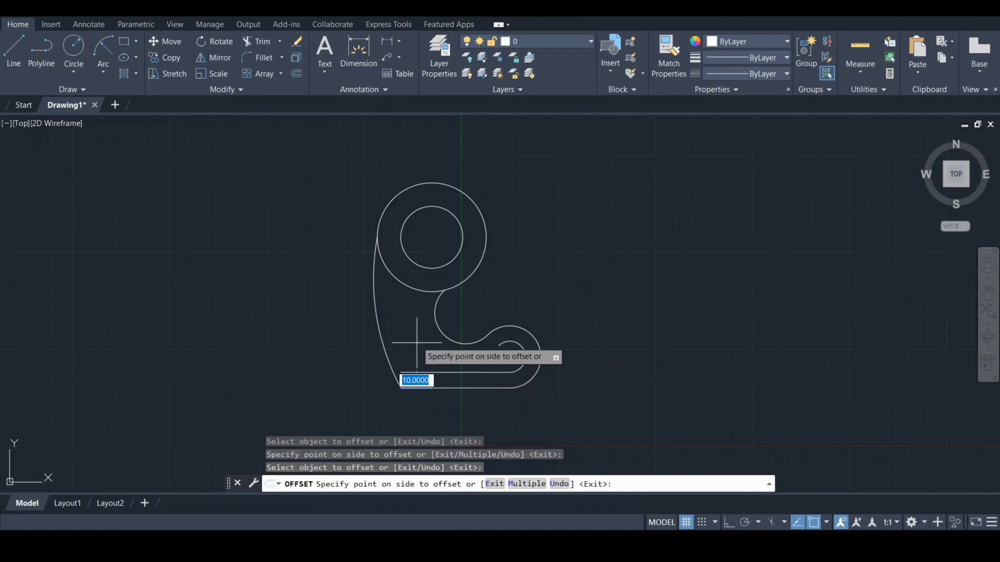
click(416, 341)
Offset the radius 150 arc and the concave arc below the circles by 10 toward the inside of the profile
click(385, 344)
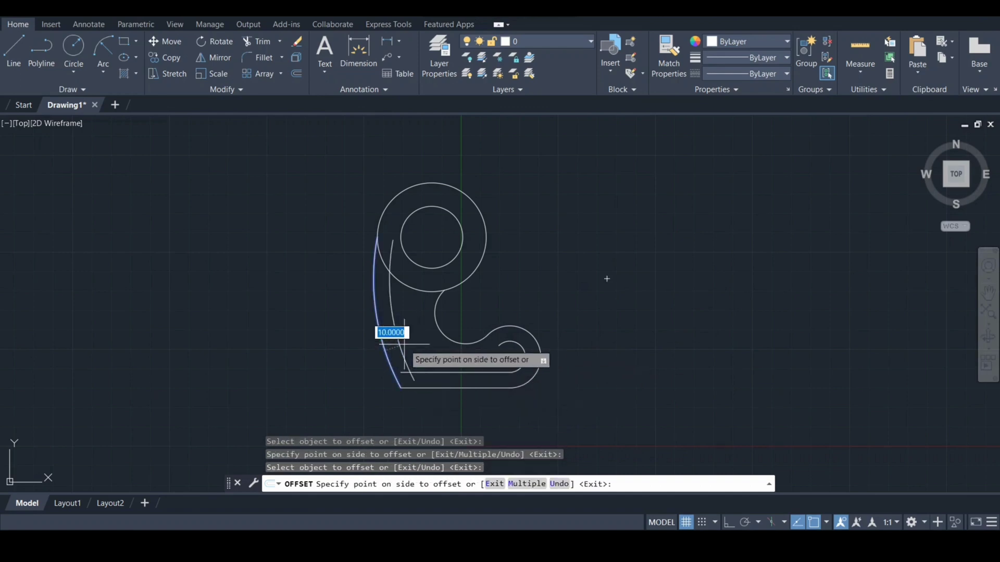
click(412, 340)
click(447, 339)
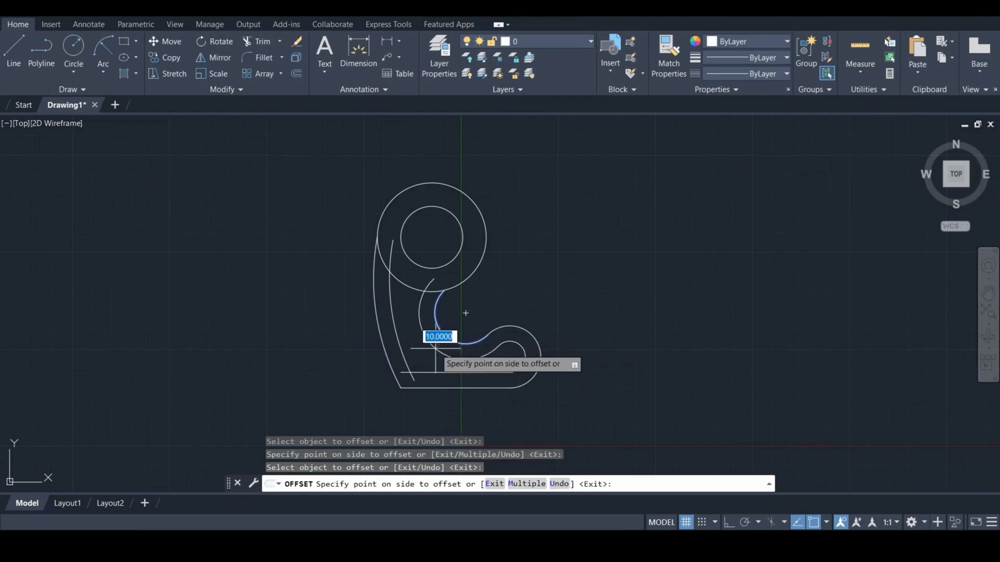
click(430, 341)
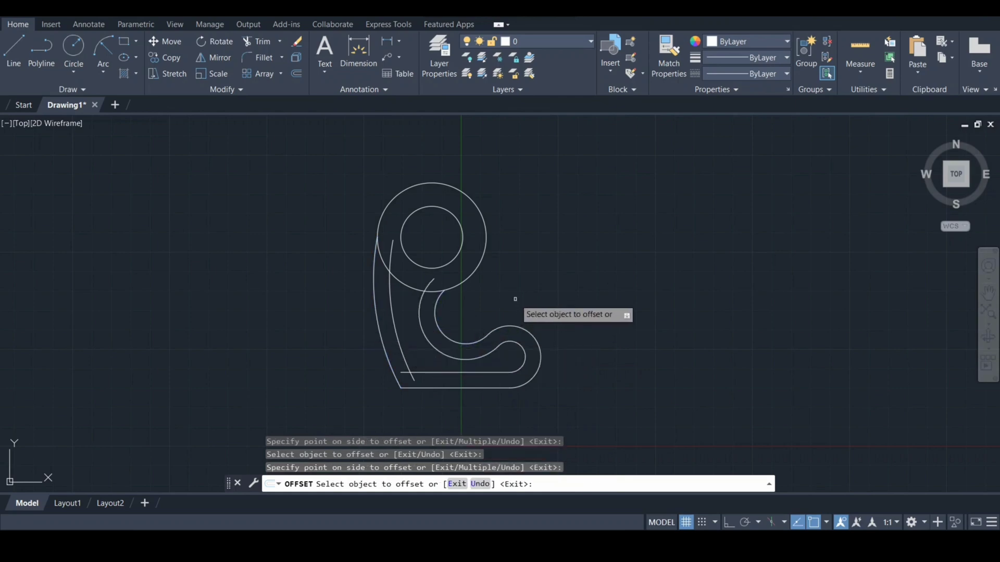
key(Return)
Trim the overhanging ends of the offset curves at the inner lower-left corner and inside the outer circle
text(tr)
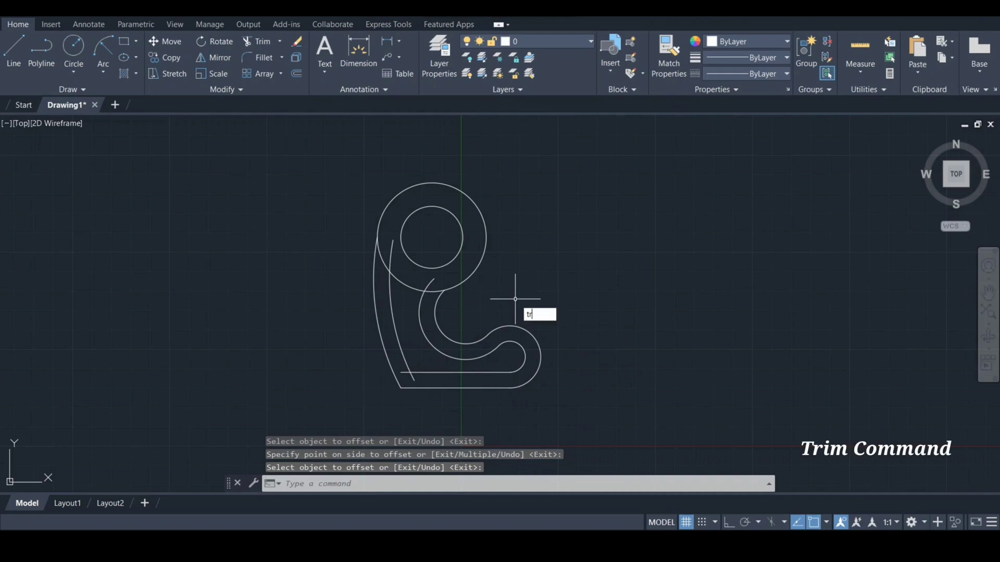
key(Return)
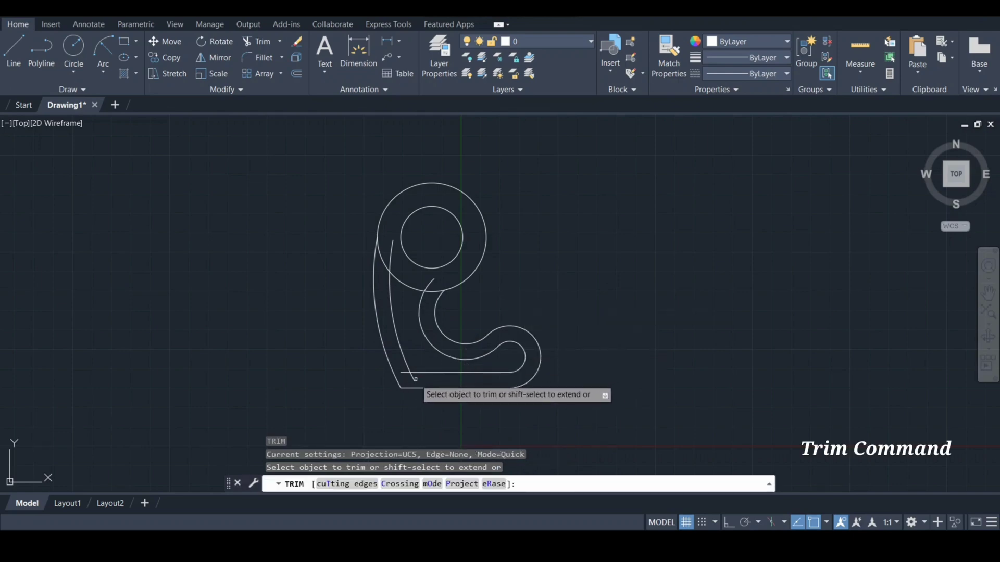
click(412, 378)
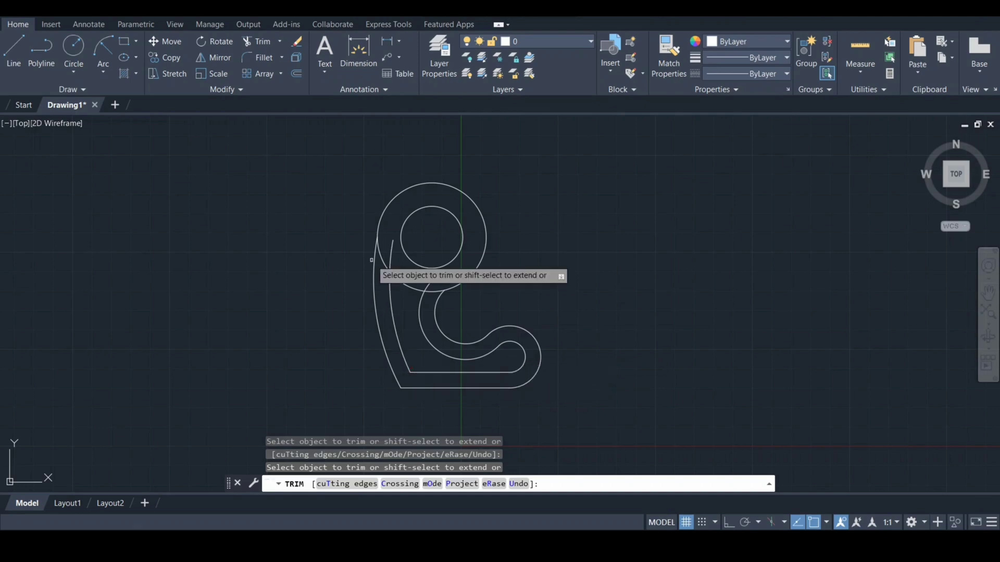
click(390, 254)
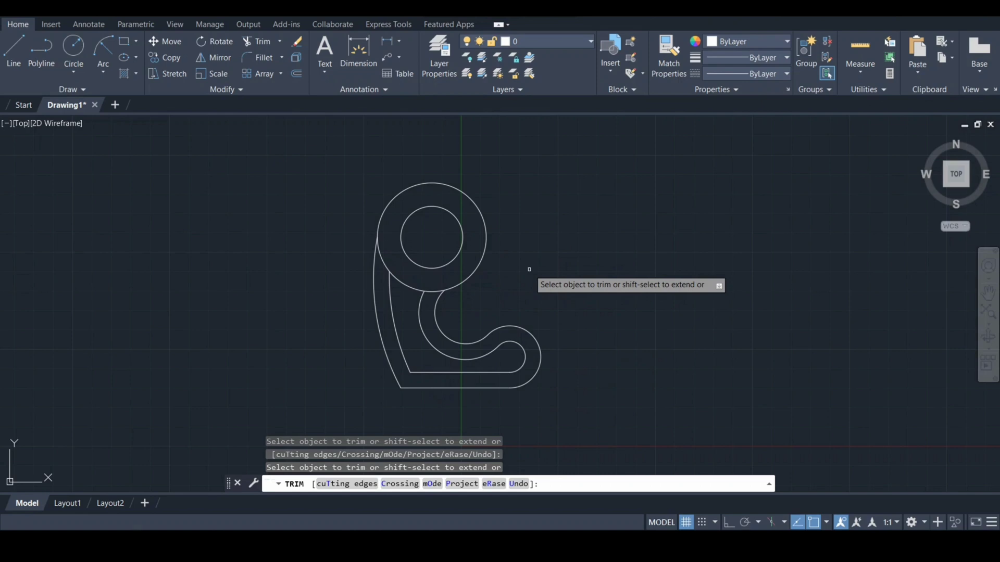
key(Return)
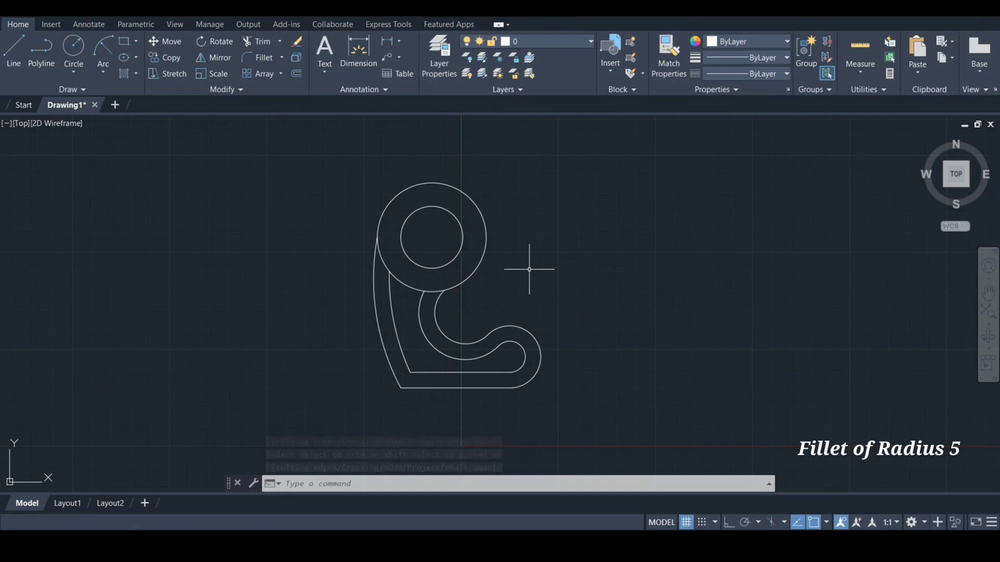
Fillet the corner between the inner left arc and the outer circle with radius 5
text(f)
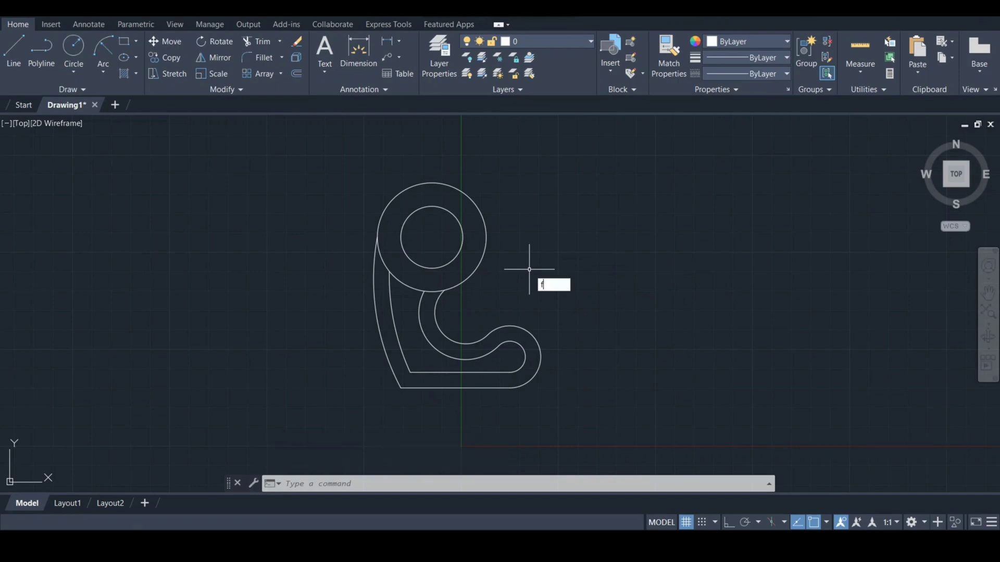
key(Return)
text(r)
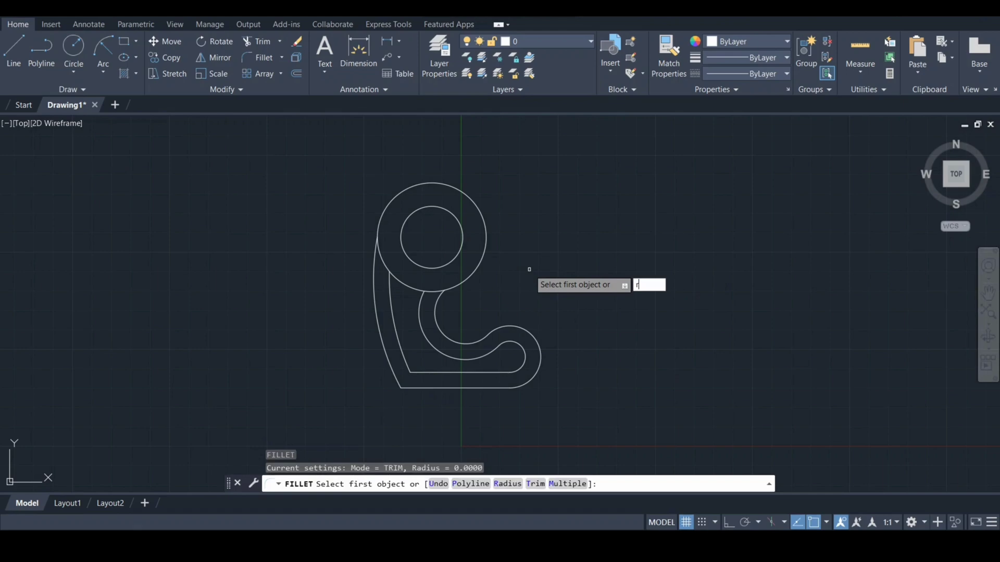
key(Return)
text(5)
key(Return)
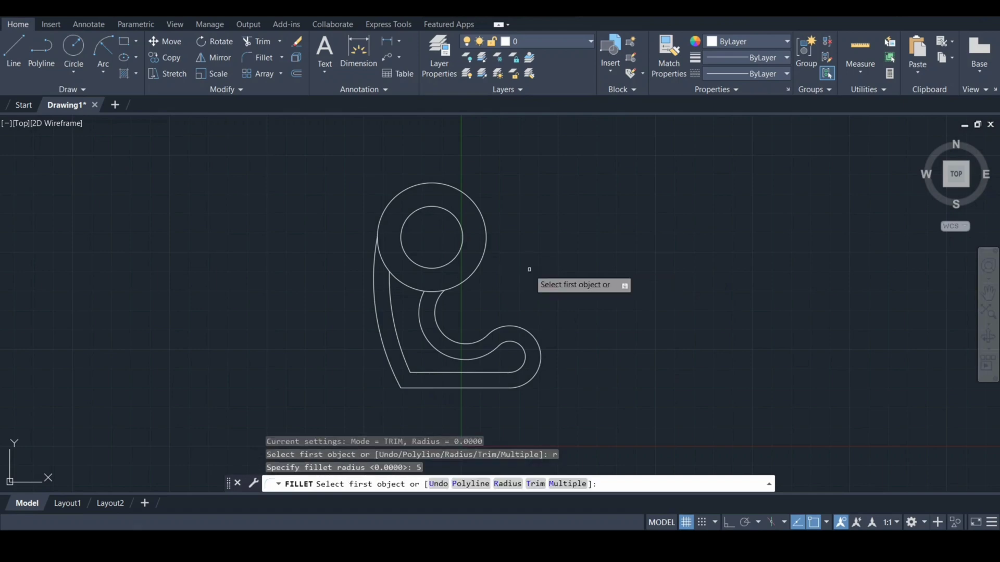
click(393, 292)
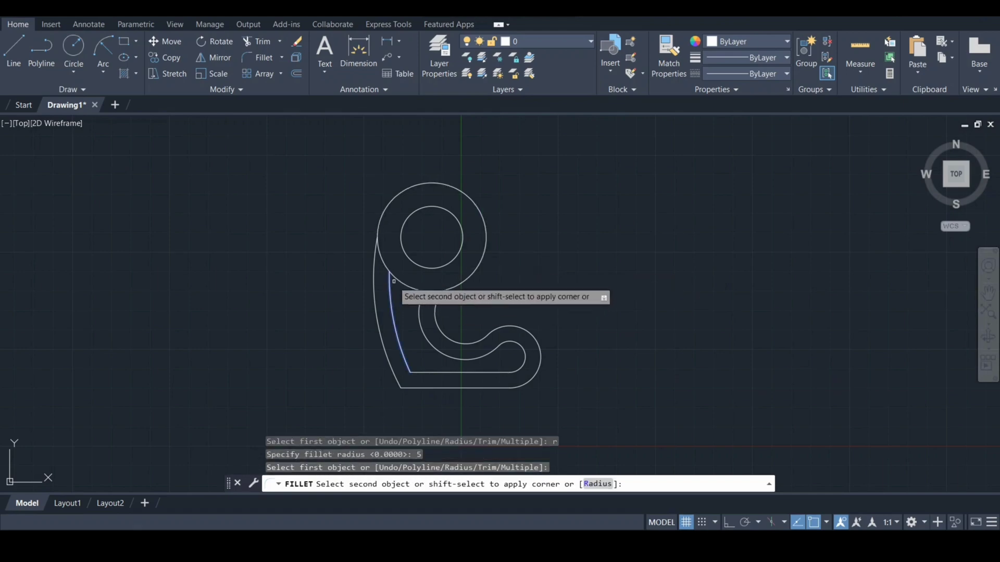
click(403, 282)
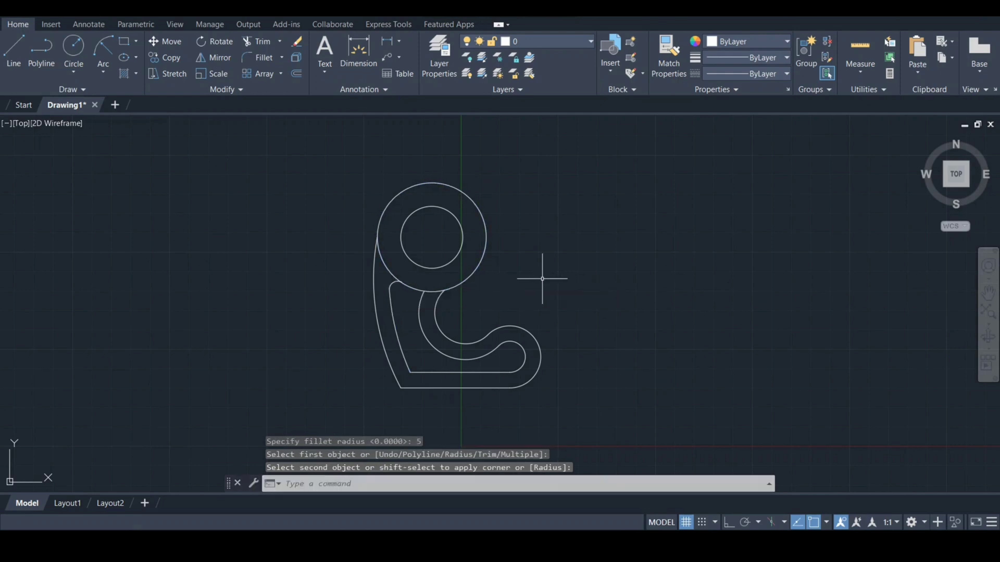
Fillet the corner between the inner concave arc and the outer circle with the same radius of 5
text(f)
key(Return)
click(420, 300)
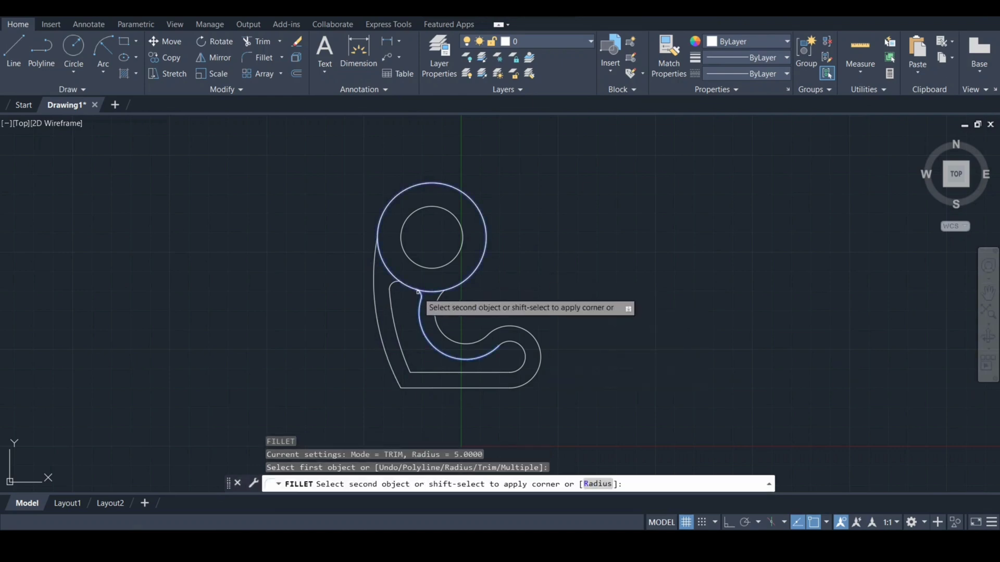
click(416, 290)
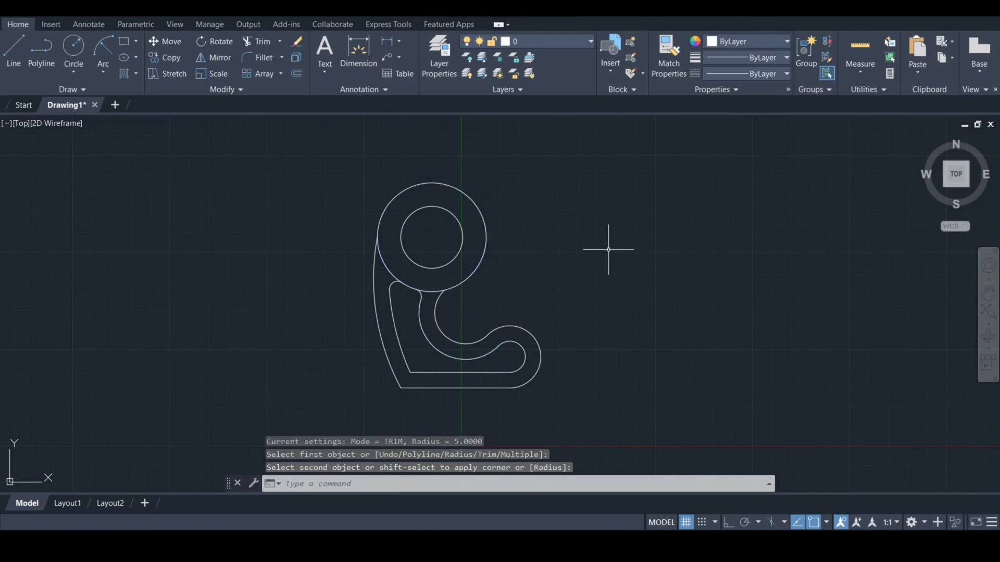